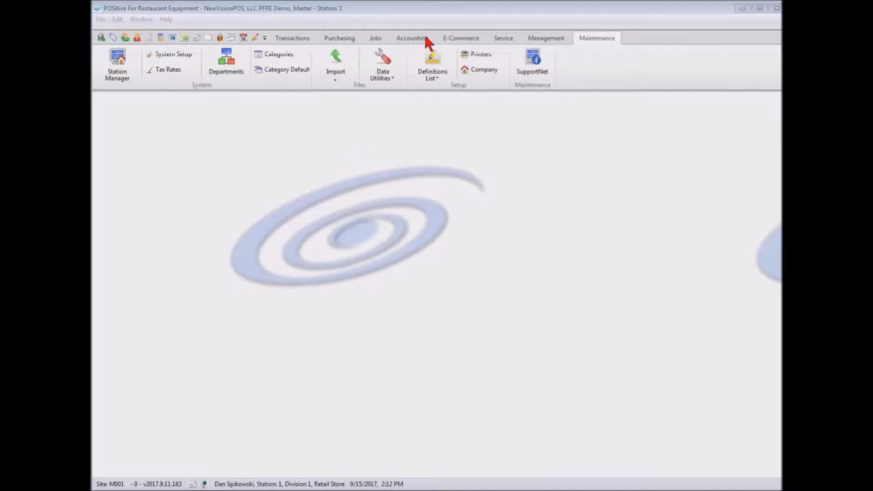
Open the tender definitions and review the settings of the Store Account tender.
{"action": "left_click", "coordinate": [435, 69]}
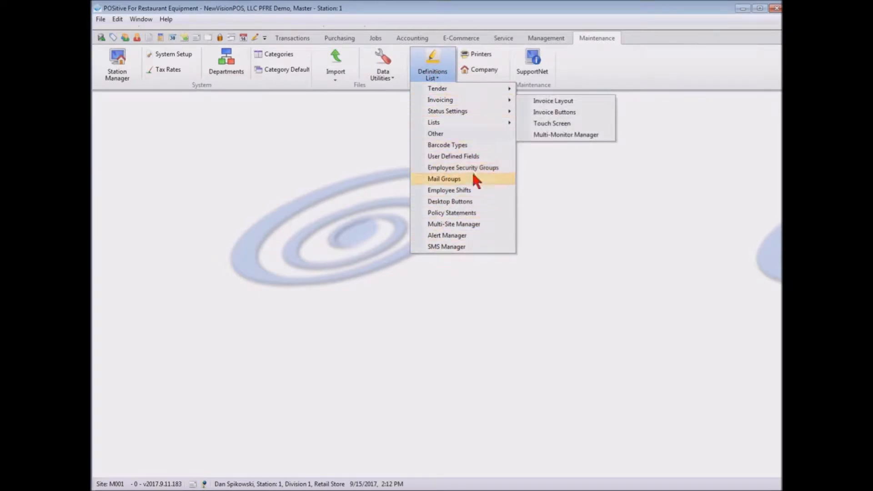
{"action": "mouse_move", "coordinate": [453, 89]}
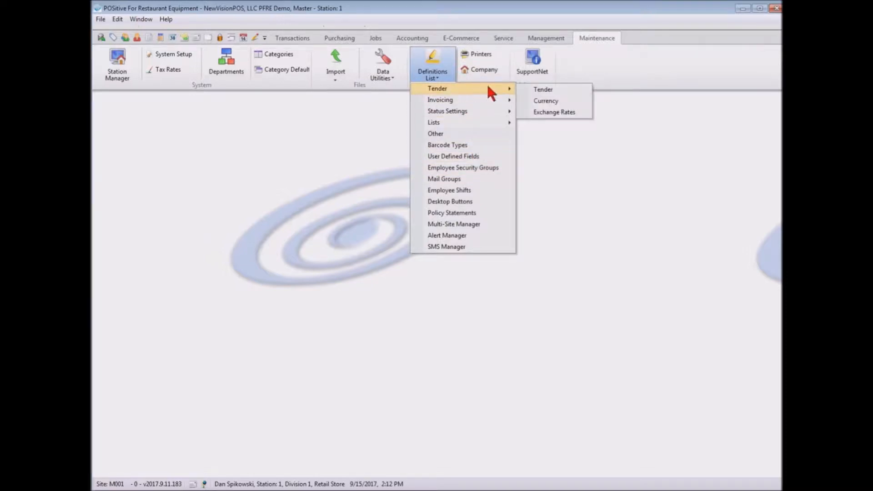
{"action": "left_click", "coordinate": [548, 90]}
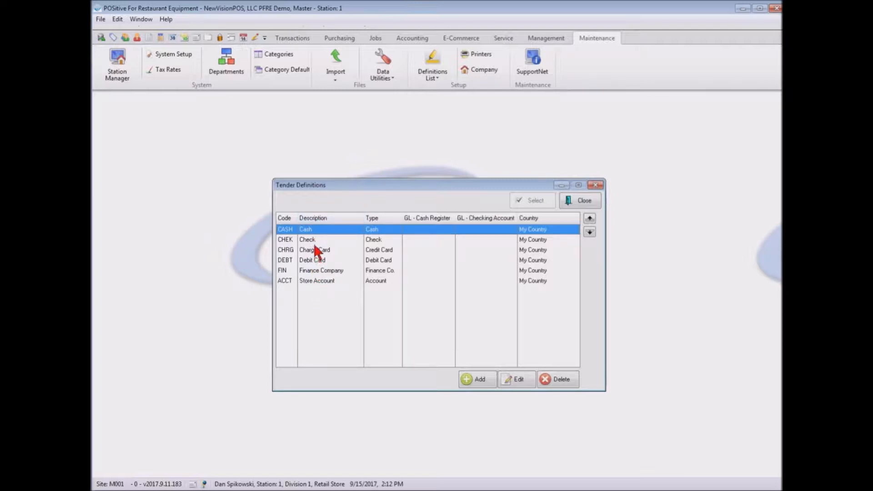
{"action": "left_click", "coordinate": [318, 279]}
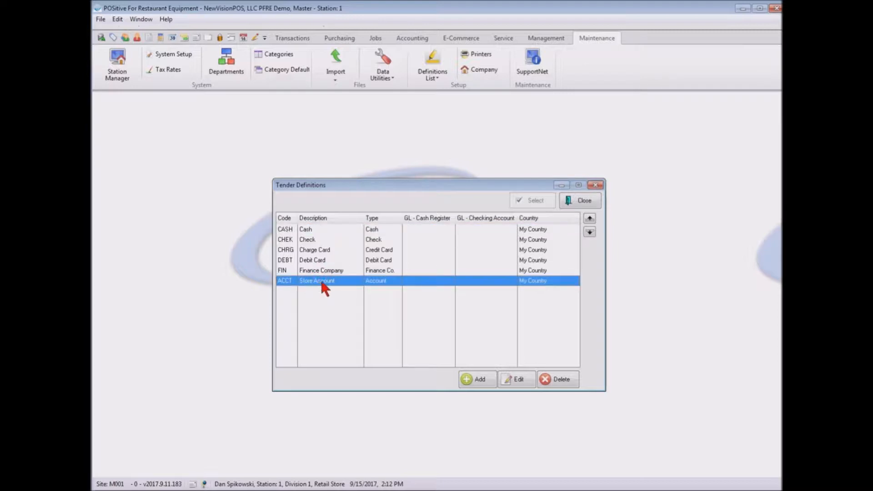
{"action": "left_click", "coordinate": [519, 379]}
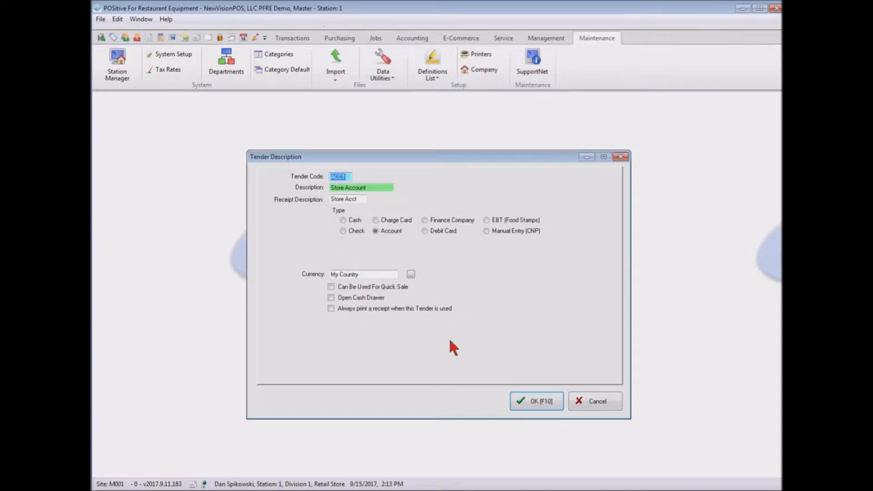
{"action": "left_click", "coordinate": [540, 401]}
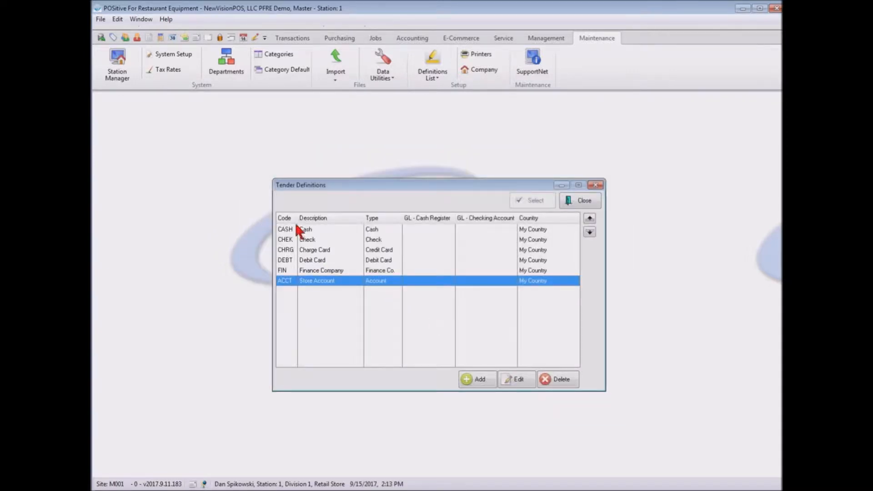
Review the settings of the Cash tender without changing them and close the tender definitions.
{"action": "left_click", "coordinate": [305, 230]}
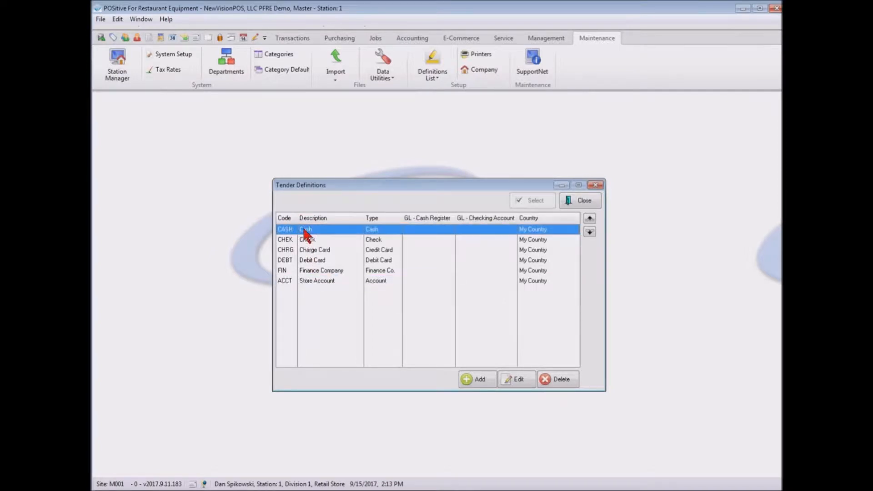
{"action": "left_click", "coordinate": [518, 380]}
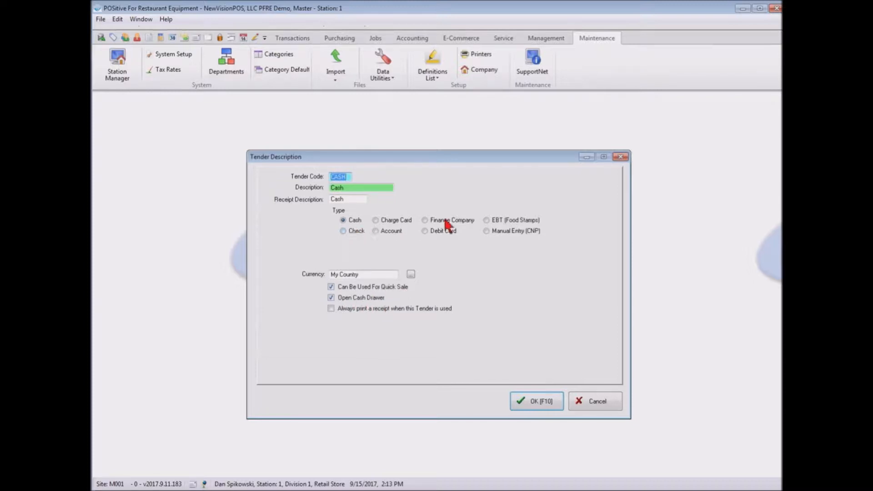
{"action": "left_click", "coordinate": [597, 401]}
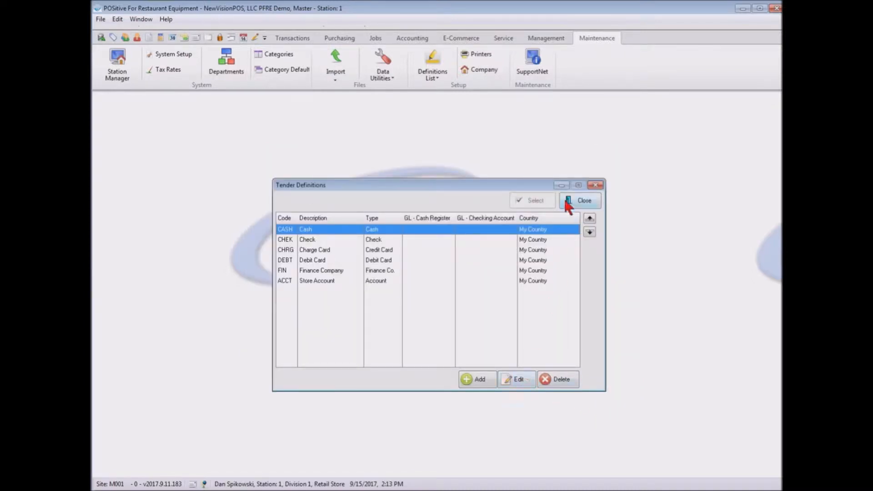
{"action": "left_click", "coordinate": [577, 198]}
Look through the whole list of currency definitions, from the $100 bill down to 1 cent, and close it.
{"action": "left_click", "coordinate": [432, 66]}
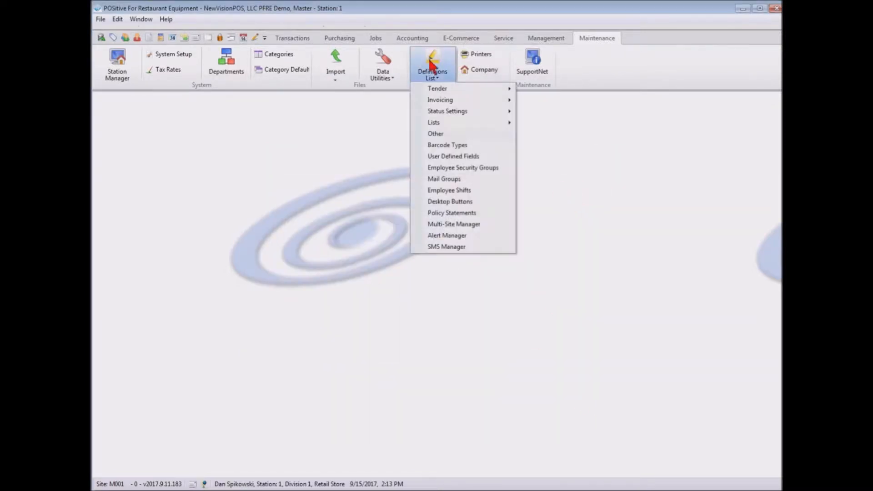
{"action": "mouse_move", "coordinate": [441, 88]}
{"action": "left_click", "coordinate": [569, 107]}
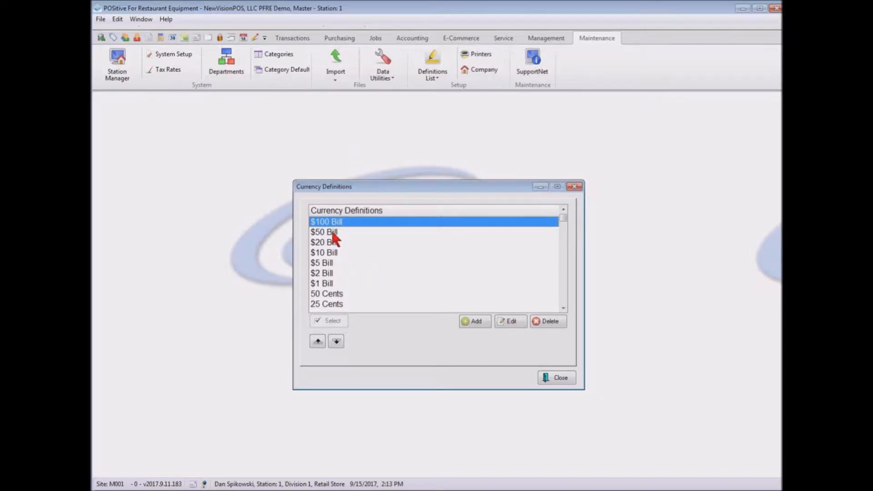
{"action": "key", "text": "Down"}
{"action": "key", "text": "Down"}
{"action": "key", "text": "Down"}
{"action": "key", "text": "Down"}
{"action": "key", "text": "Down"}
{"action": "key", "text": "Down"}
{"action": "key", "text": "Down"}
{"action": "key", "text": "Down"}
{"action": "key", "text": "Down"}
{"action": "key", "text": "Down"}
{"action": "key", "text": "Down"}
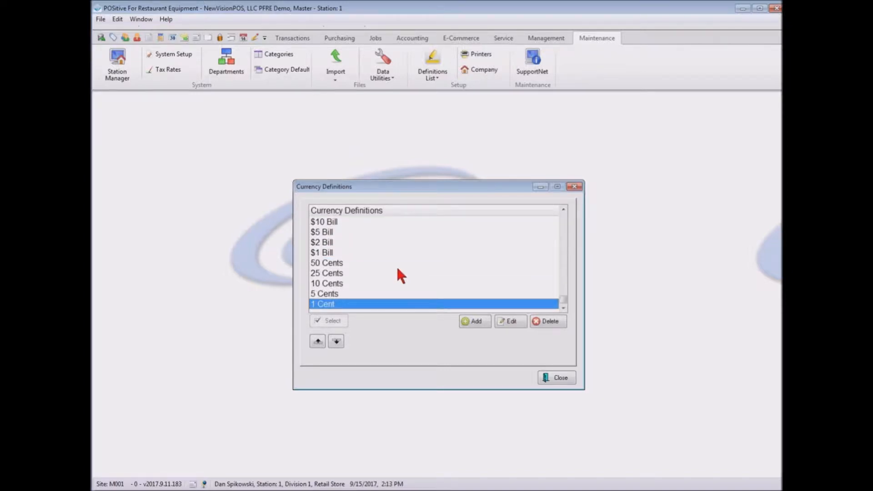
{"action": "left_click", "coordinate": [561, 378]}
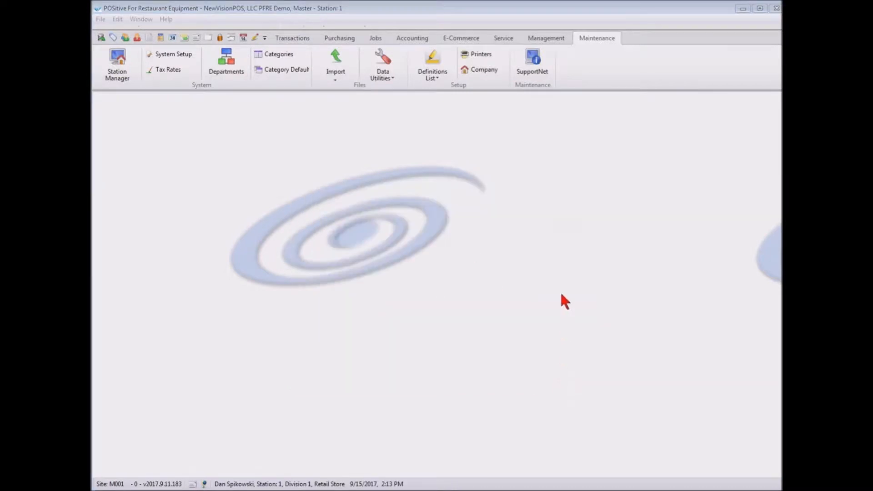
Review the exchange rate definitions and close them.
{"action": "left_click", "coordinate": [432, 73]}
{"action": "mouse_move", "coordinate": [437, 90]}
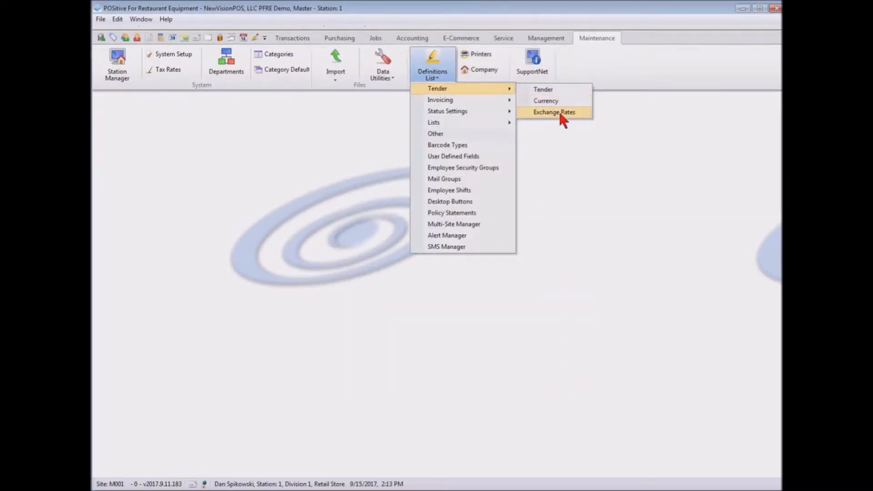
{"action": "left_click", "coordinate": [558, 110]}
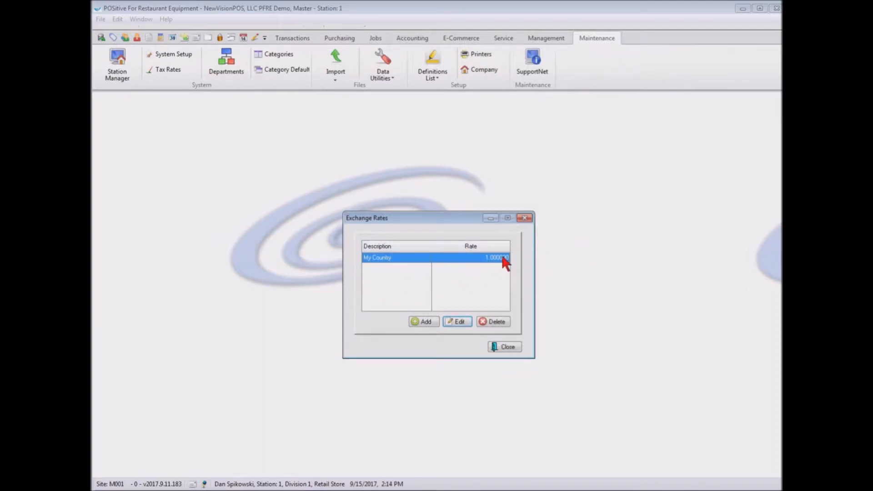
{"action": "left_click", "coordinate": [507, 347]}
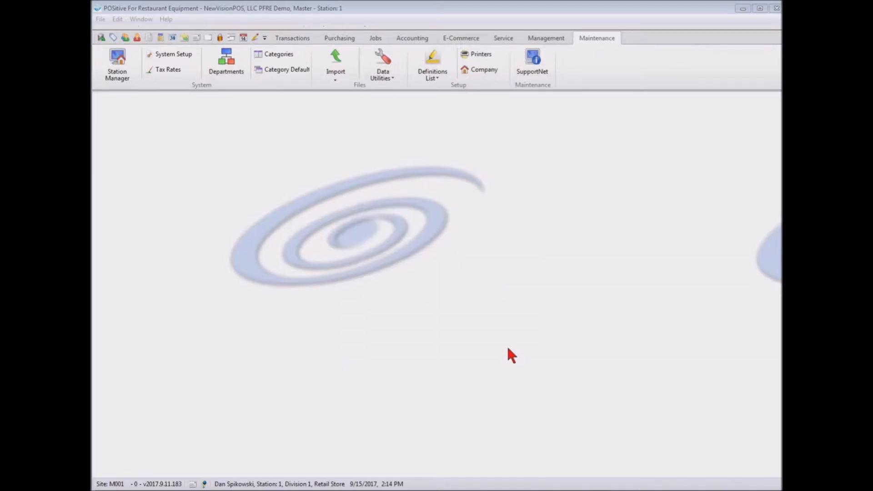
Open the invoice layout definition and look through the list of fields available to populate it.
{"action": "left_click", "coordinate": [421, 66]}
{"action": "mouse_move", "coordinate": [438, 100]}
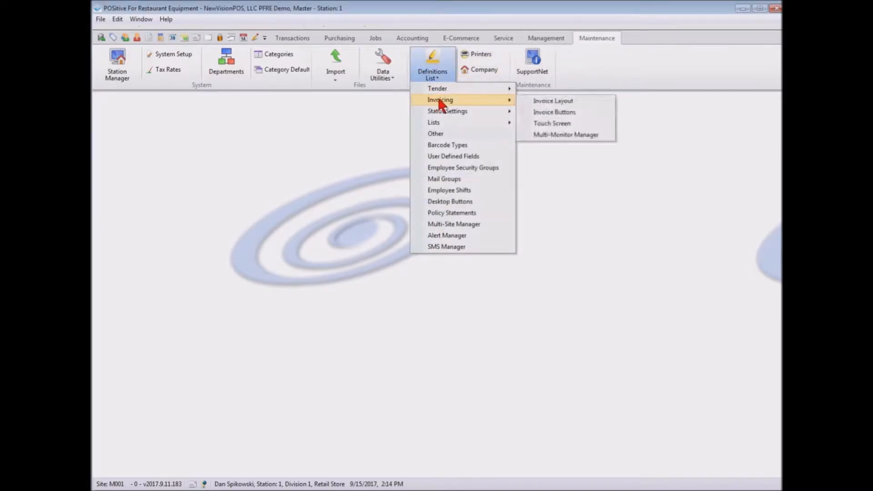
{"action": "left_click", "coordinate": [574, 102]}
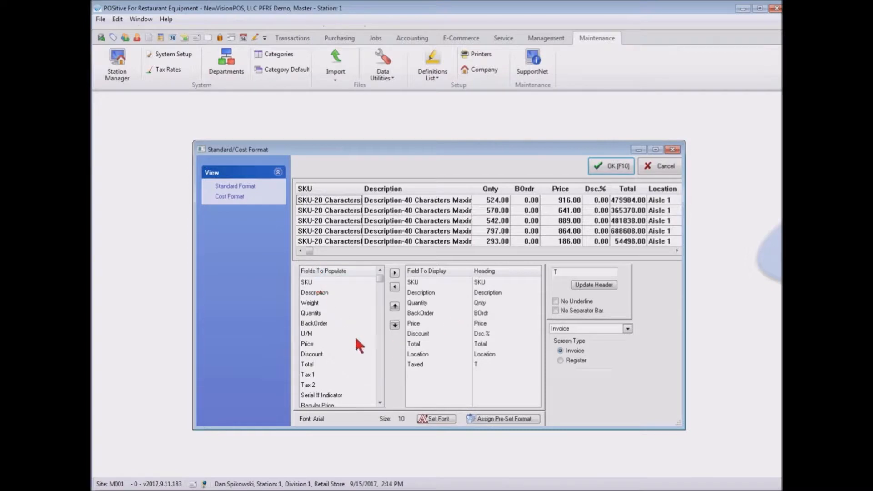
{"action": "left_click", "coordinate": [380, 403]}
{"action": "left_click", "coordinate": [379, 402]}
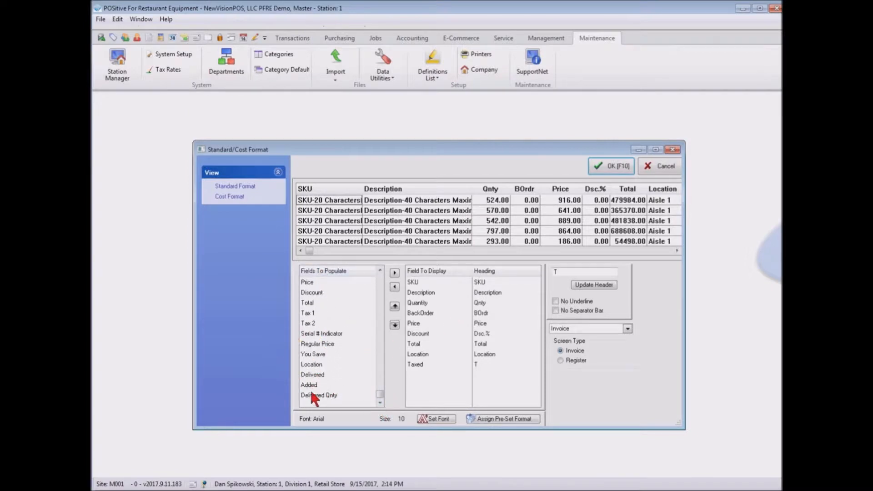
{"action": "left_click_drag", "start_coordinate": [380, 395], "coordinate": [385, 275]}
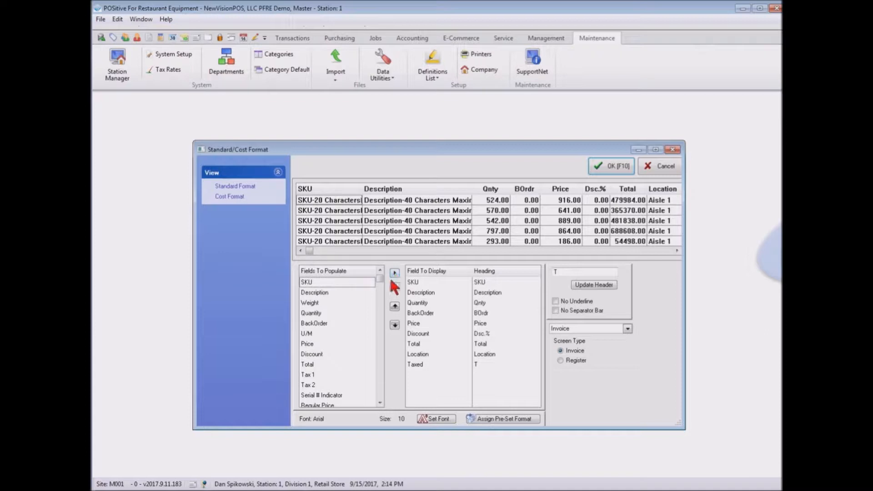
Add the Delivered field to the invoice layout's displayed fields and remove it again.
{"action": "left_click", "coordinate": [379, 403]}
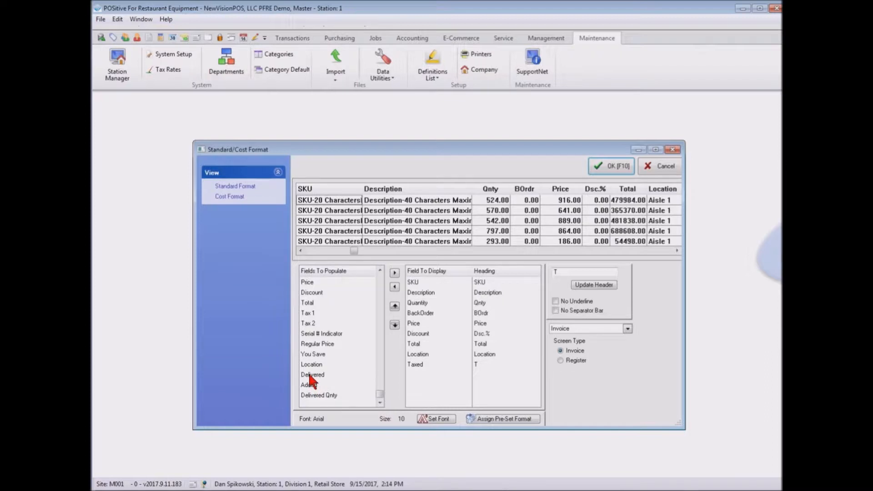
{"action": "left_click", "coordinate": [309, 374]}
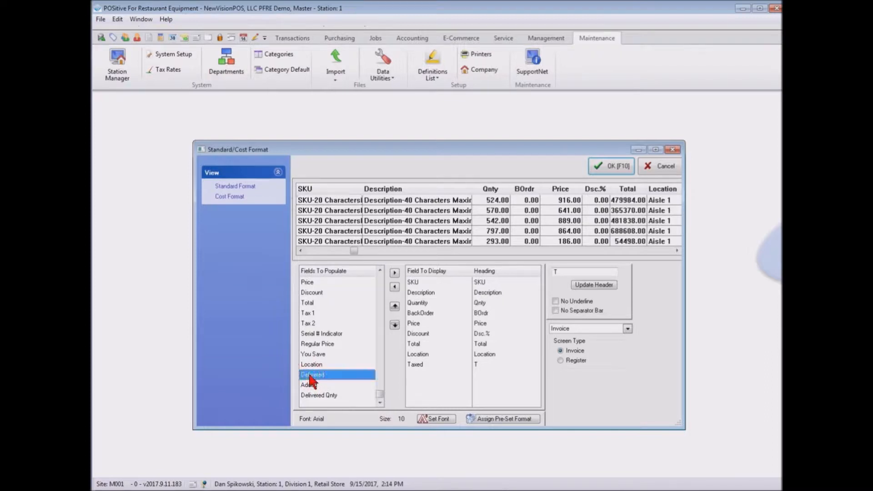
{"action": "left_click", "coordinate": [394, 273]}
{"action": "left_click", "coordinate": [422, 374]}
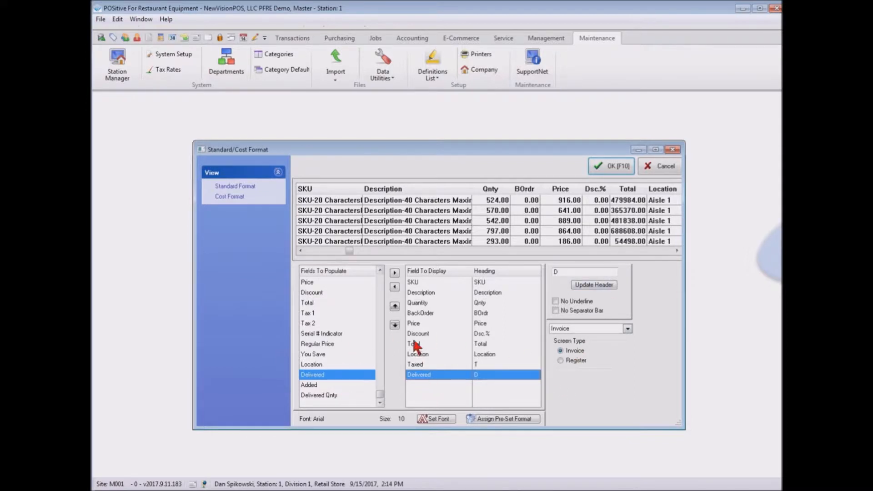
{"action": "left_click", "coordinate": [394, 287]}
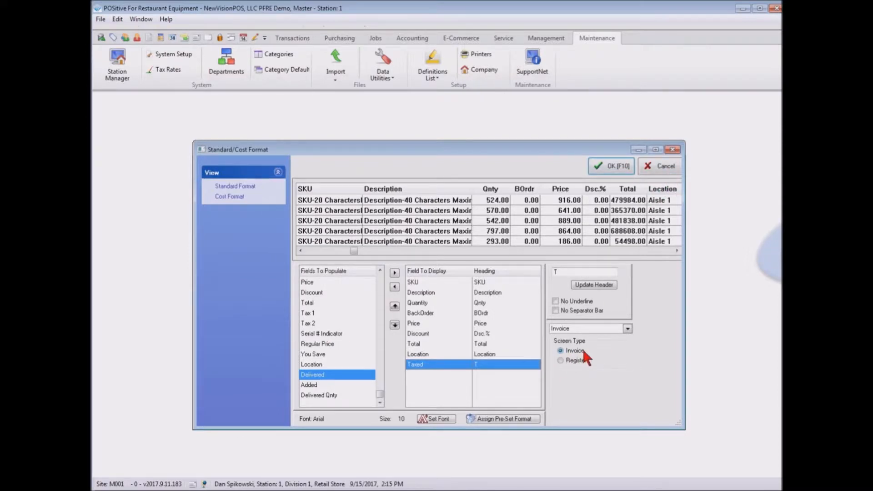
Preview the Register screen type and the Cost Format, and accept the layout in Standard Format with the Invoice screen type.
{"action": "left_click", "coordinate": [574, 362]}
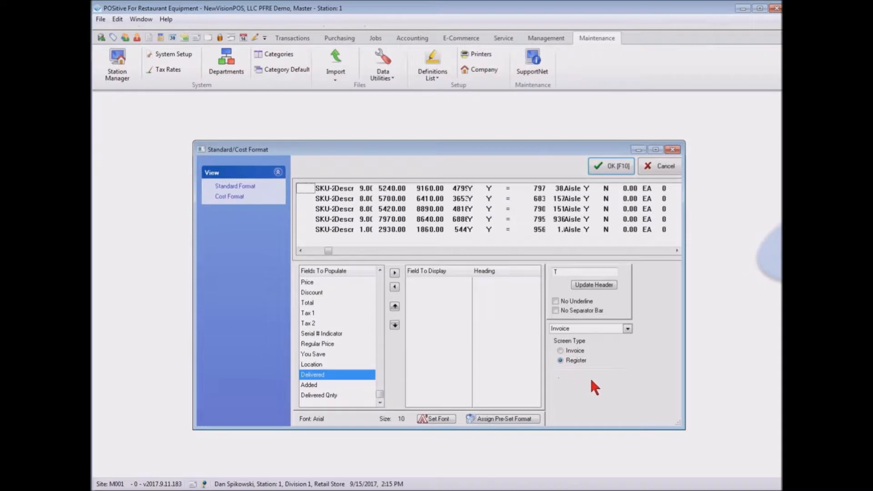
{"action": "left_click", "coordinate": [573, 350]}
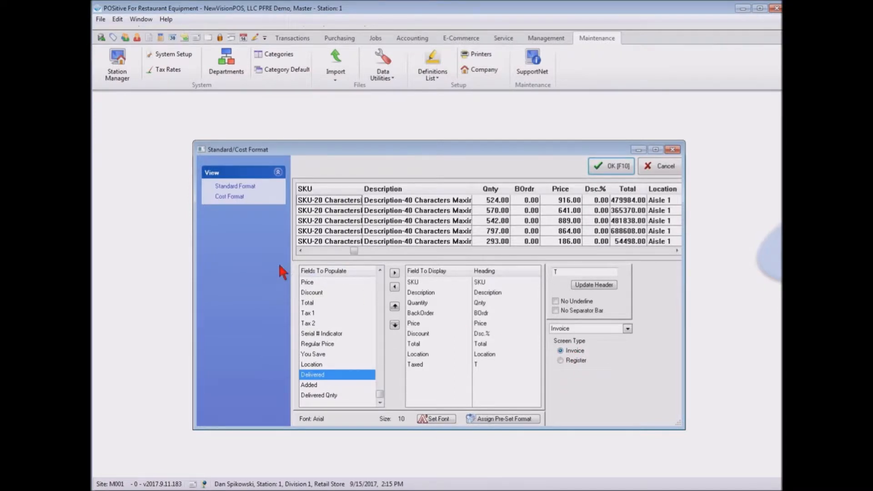
{"action": "left_click", "coordinate": [227, 198]}
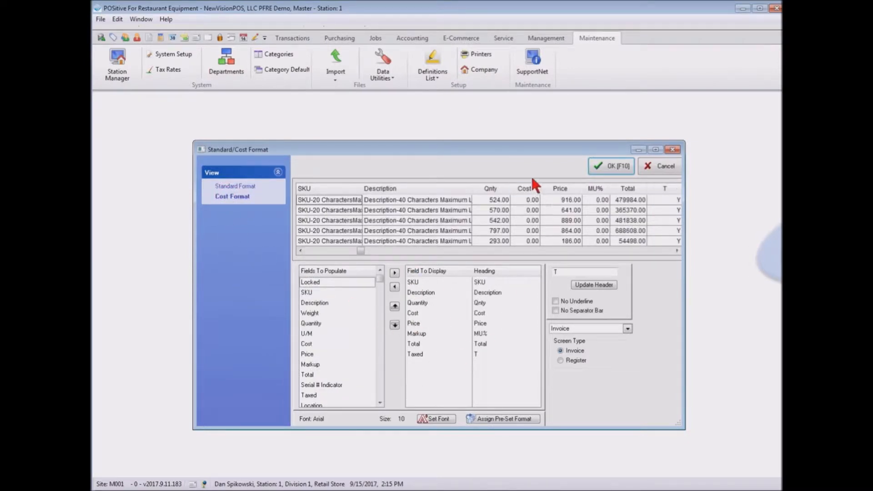
{"action": "left_click", "coordinate": [248, 190]}
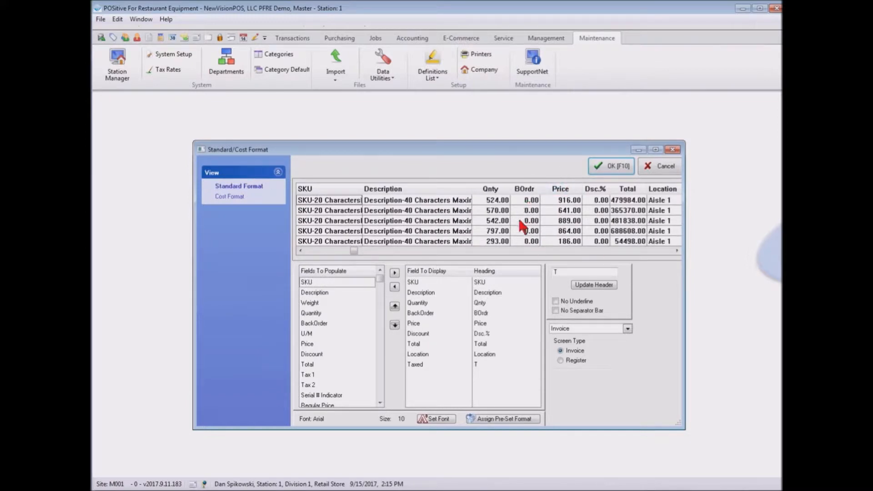
{"action": "left_click", "coordinate": [619, 167]}
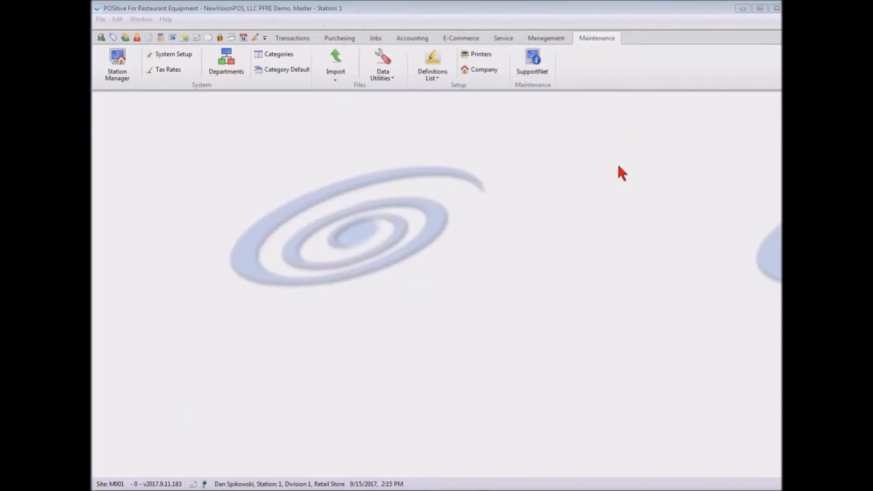
Open the invoice button setup and review the available buttons and those assigned to button rows 1 to 3.
{"action": "left_click", "coordinate": [432, 73]}
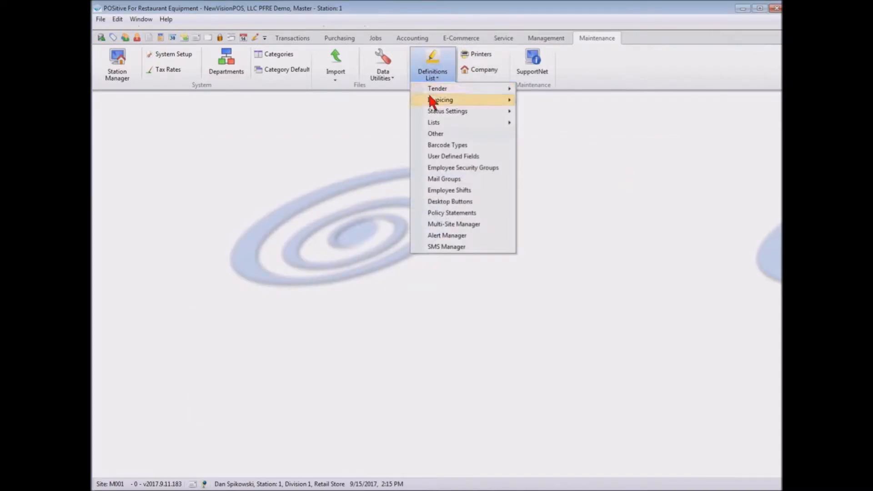
{"action": "mouse_move", "coordinate": [437, 101]}
{"action": "left_click", "coordinate": [569, 112]}
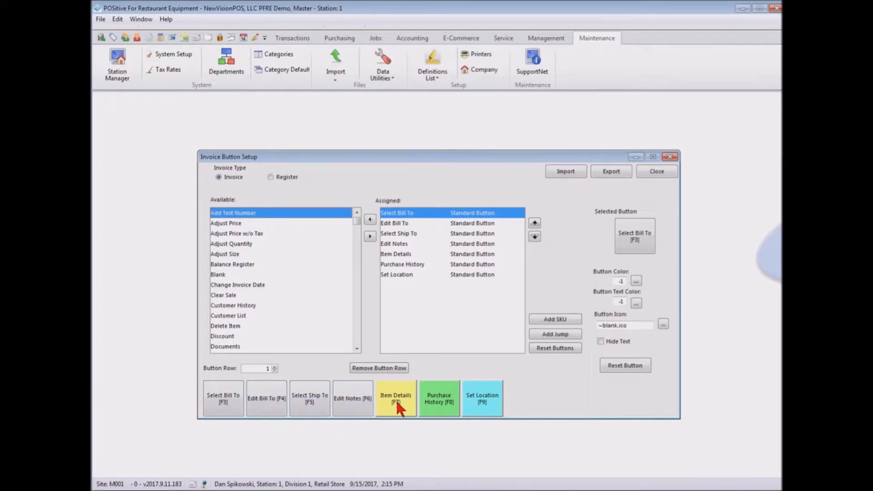
{"action": "left_click_drag", "start_coordinate": [357, 221], "coordinate": [356, 350]}
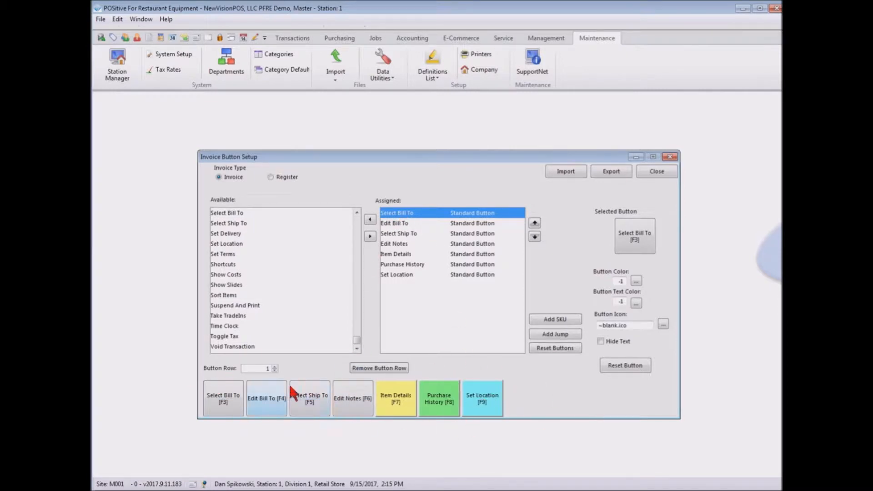
{"action": "left_click", "coordinate": [274, 366]}
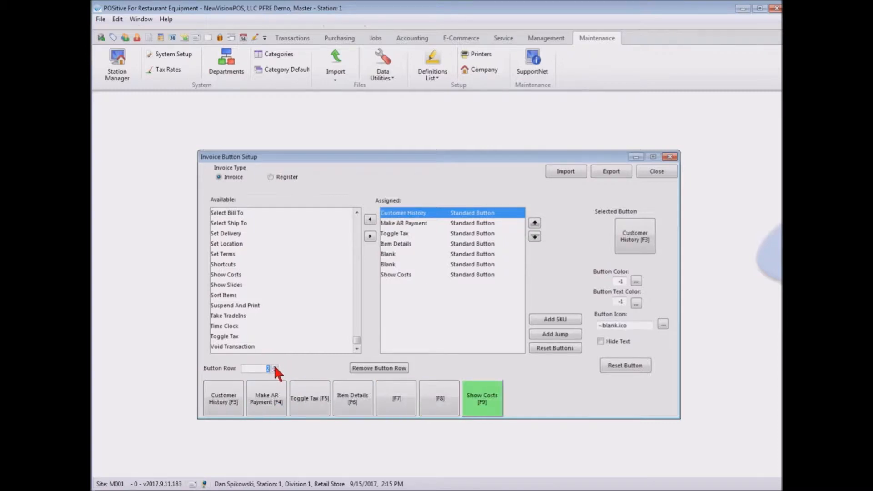
{"action": "left_click", "coordinate": [274, 366]}
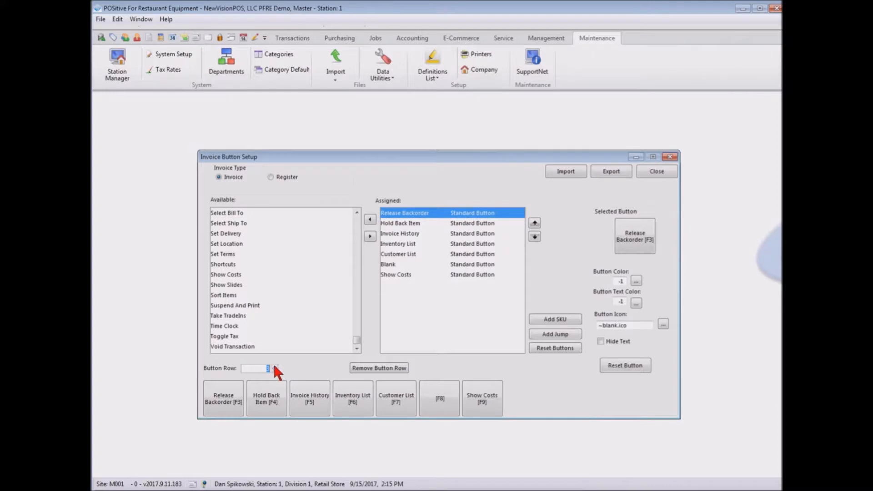
Check the invoice button assignments up to button row 5 and close the invoice button setup.
{"action": "left_click", "coordinate": [274, 367]}
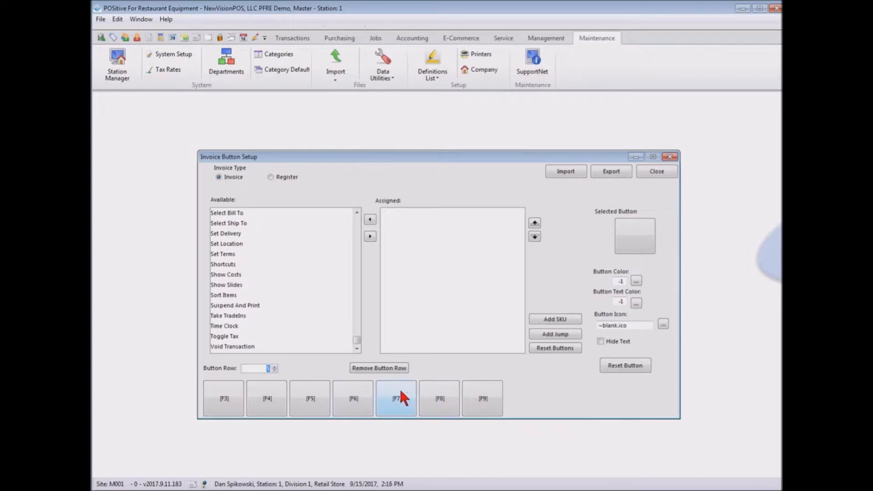
{"action": "left_click", "coordinate": [661, 169]}
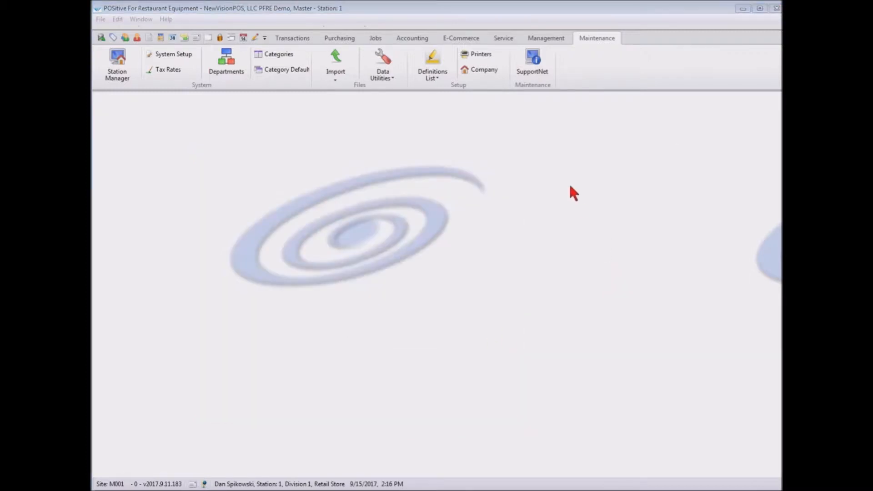
Open the Touch Screen definition, look over the register button layout, and close the editor without saving changes.
{"action": "left_click", "coordinate": [433, 59]}
{"action": "mouse_move", "coordinate": [439, 98]}
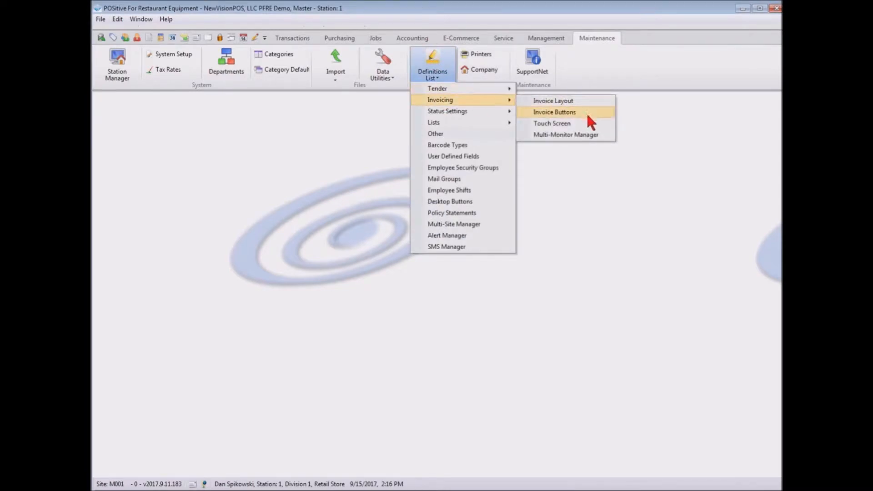
{"action": "left_click", "coordinate": [568, 123]}
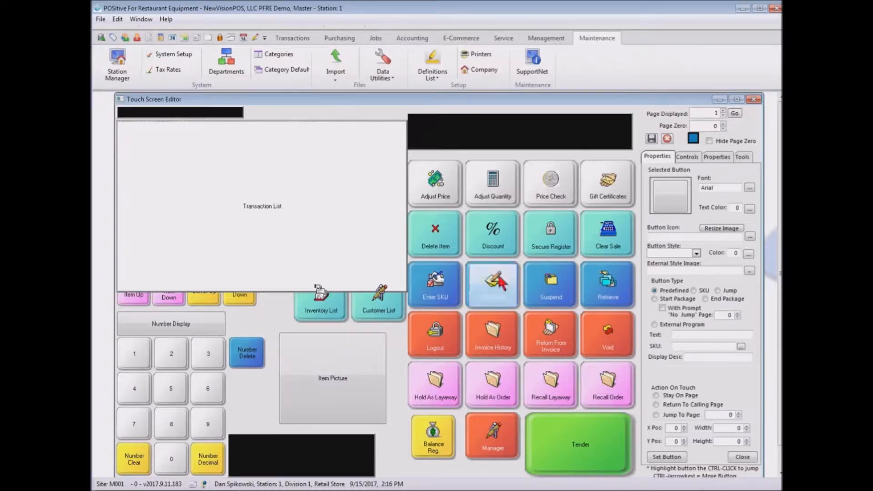
{"action": "left_click", "coordinate": [753, 99]}
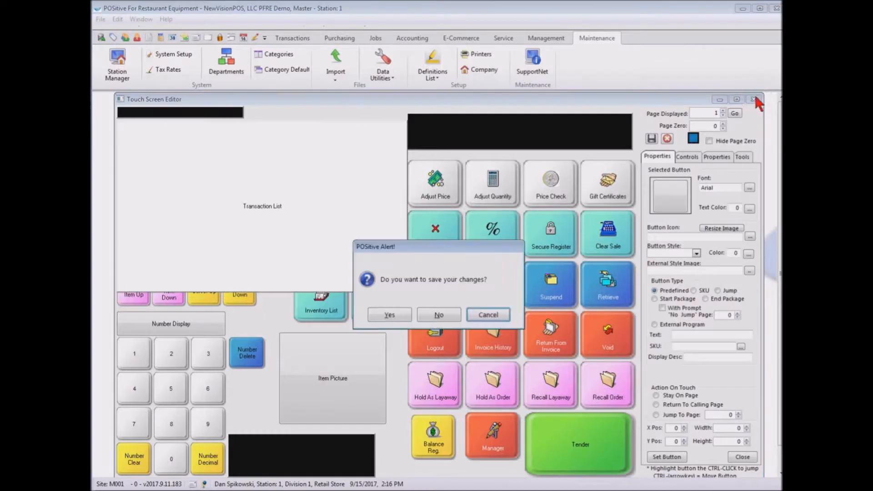
{"action": "left_click", "coordinate": [439, 315]}
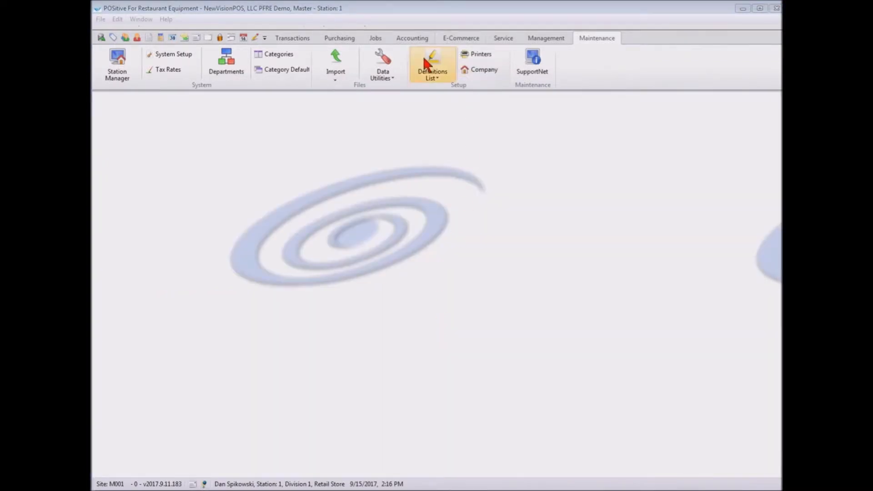
Open the Multi-Monitor Manager, review the stations and slide image settings, and close it.
{"action": "left_click", "coordinate": [424, 59]}
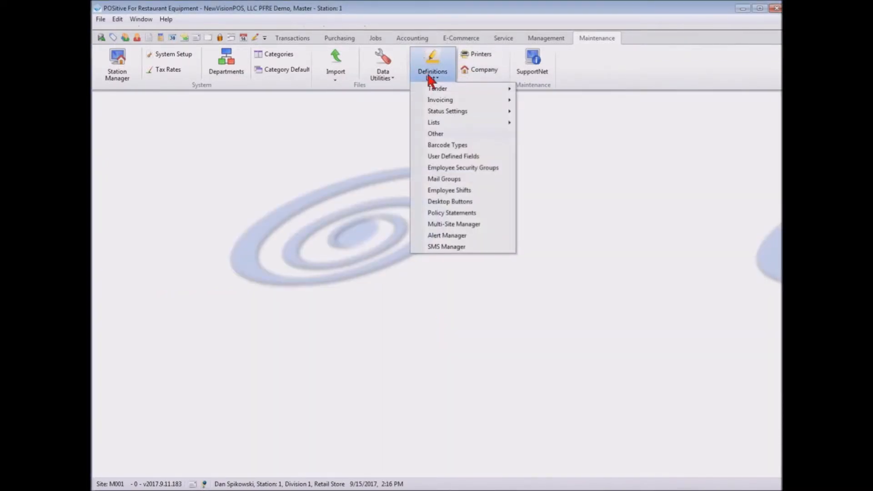
{"action": "mouse_move", "coordinate": [431, 101]}
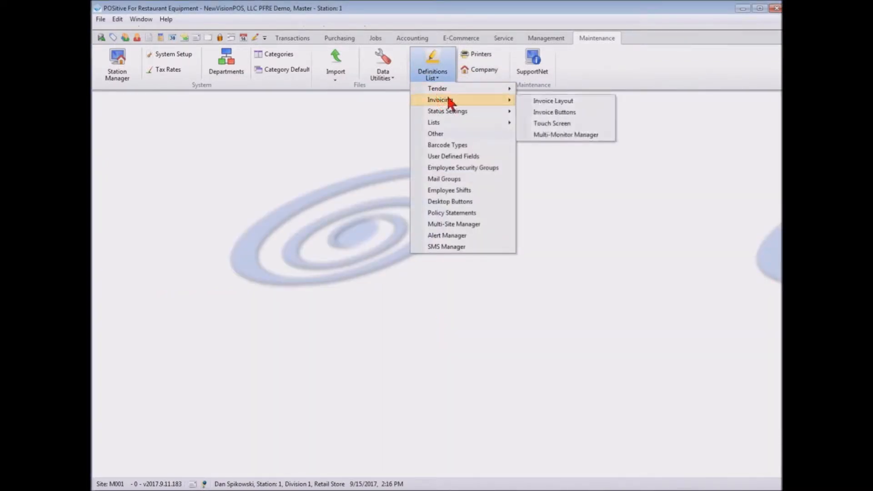
{"action": "left_click", "coordinate": [559, 134]}
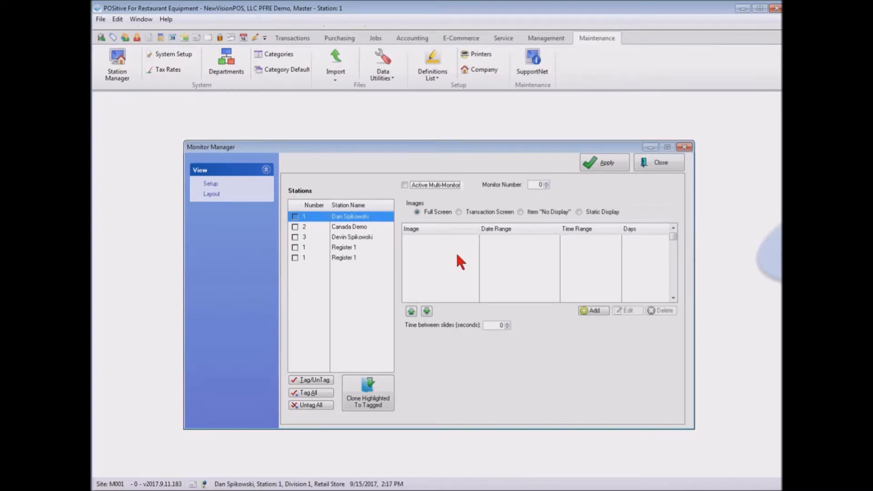
{"action": "left_click", "coordinate": [669, 166]}
Open the Customer Returns reasons, view the "Item Did Not Work" reason's details without changing them, and close the list.
{"action": "left_click", "coordinate": [437, 78]}
{"action": "mouse_move", "coordinate": [440, 100]}
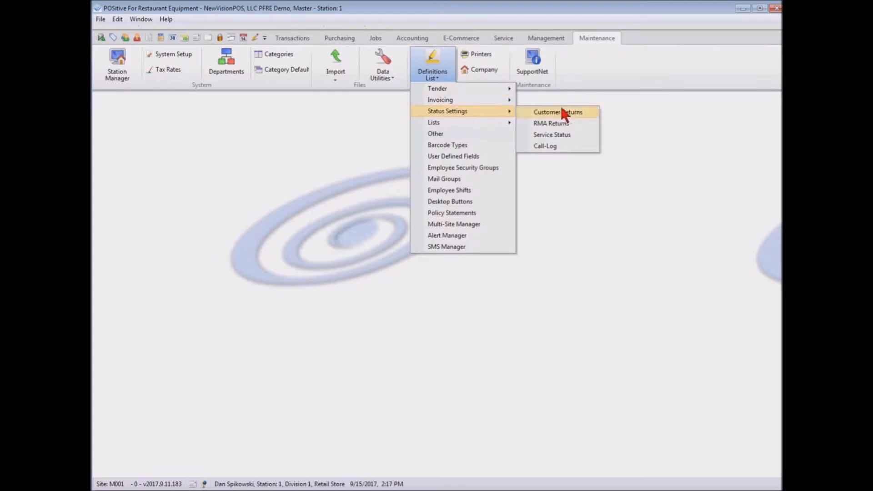
{"action": "left_click", "coordinate": [570, 112]}
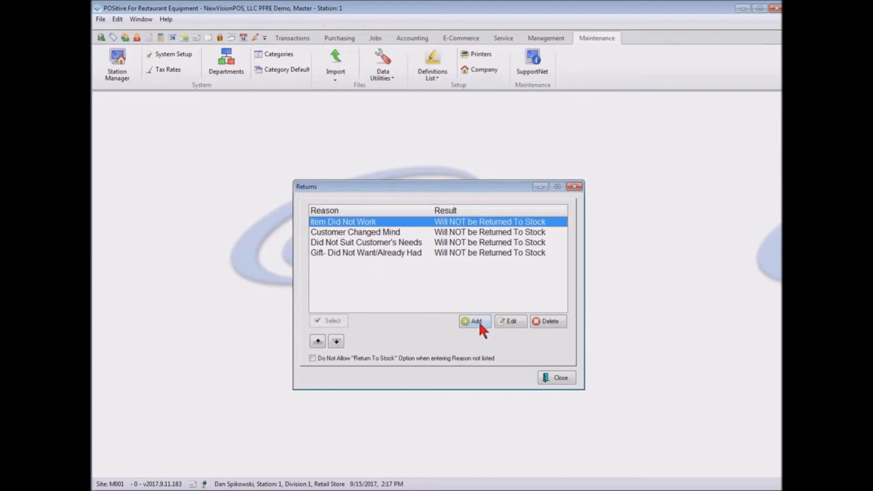
{"action": "left_click", "coordinate": [513, 322]}
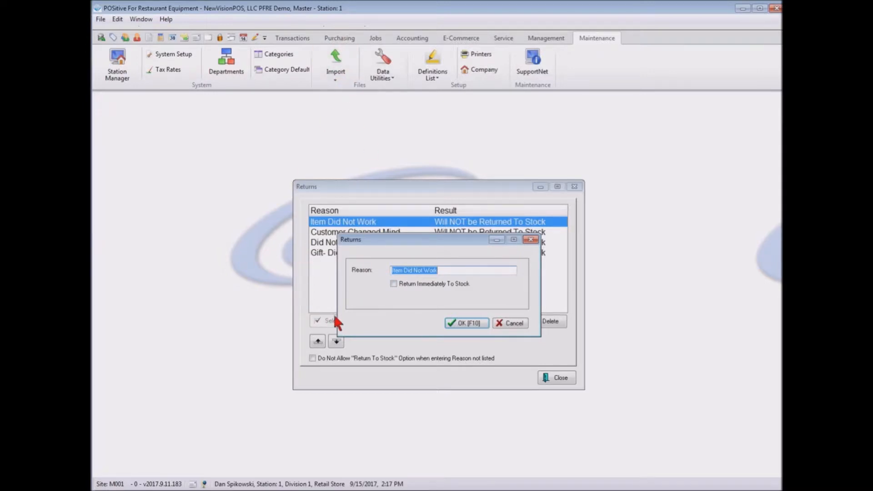
{"action": "left_click", "coordinate": [517, 322]}
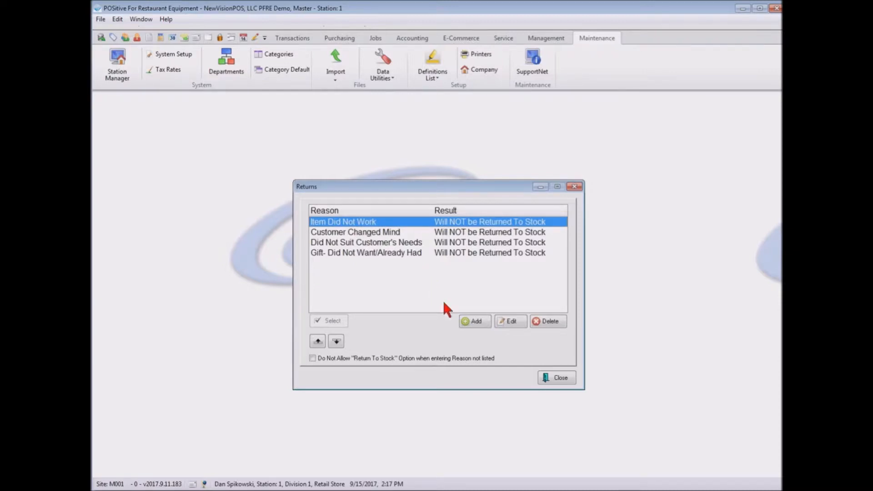
{"action": "left_click", "coordinate": [561, 378]}
Open the RMA Returns status settings, review the request reasons, and close the list.
{"action": "left_click", "coordinate": [443, 81]}
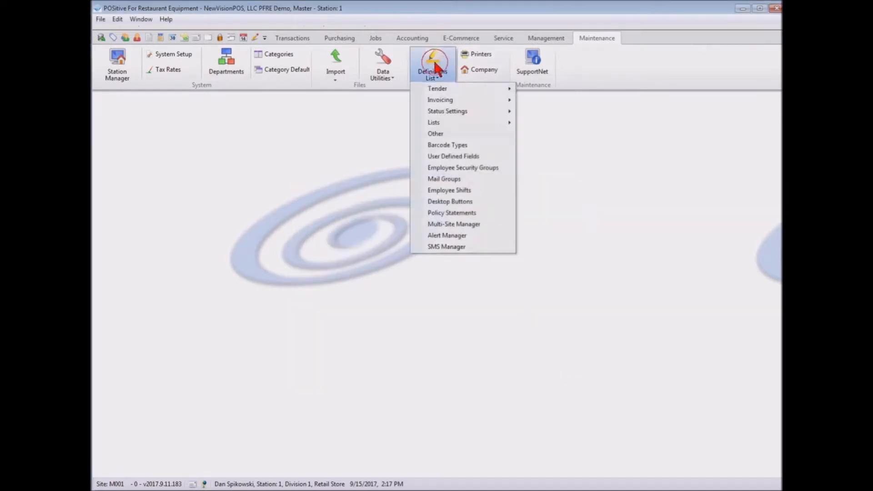
{"action": "mouse_move", "coordinate": [438, 111]}
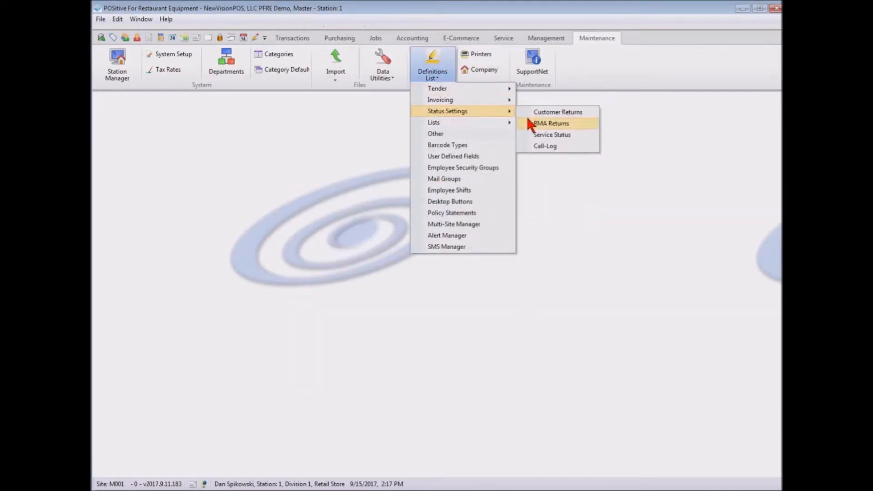
{"action": "left_click", "coordinate": [560, 124]}
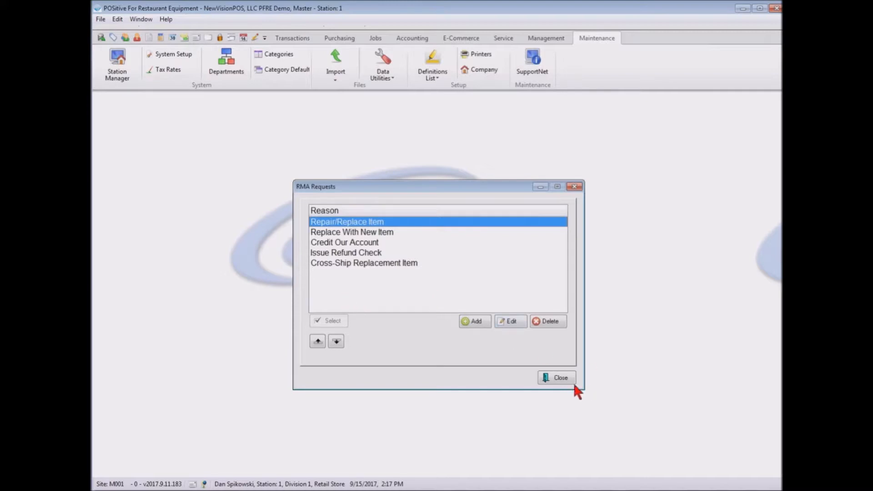
{"action": "left_click", "coordinate": [558, 378]}
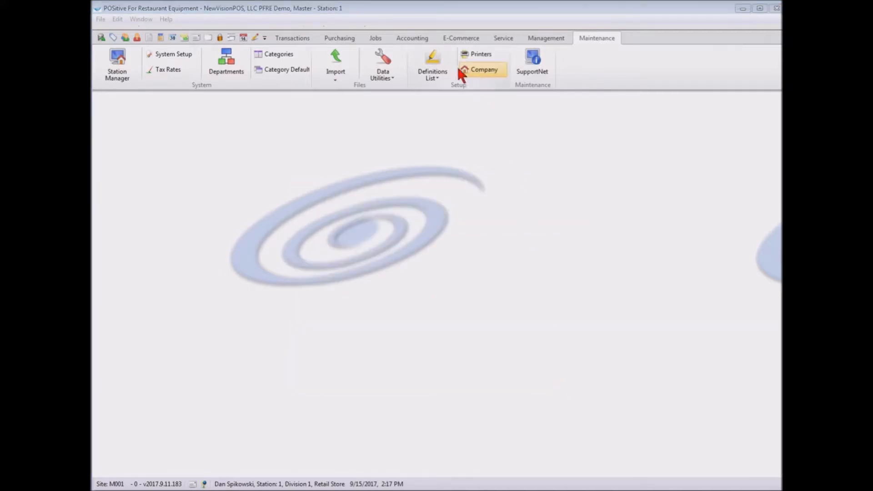
Open the Service Status settings, review the service order statuses, and close the list.
{"action": "left_click", "coordinate": [432, 66]}
{"action": "mouse_move", "coordinate": [434, 99]}
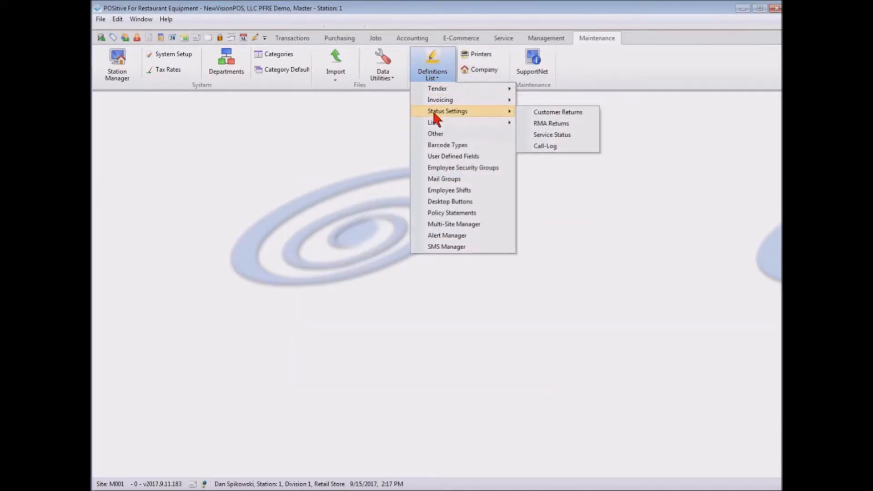
{"action": "left_click", "coordinate": [564, 136]}
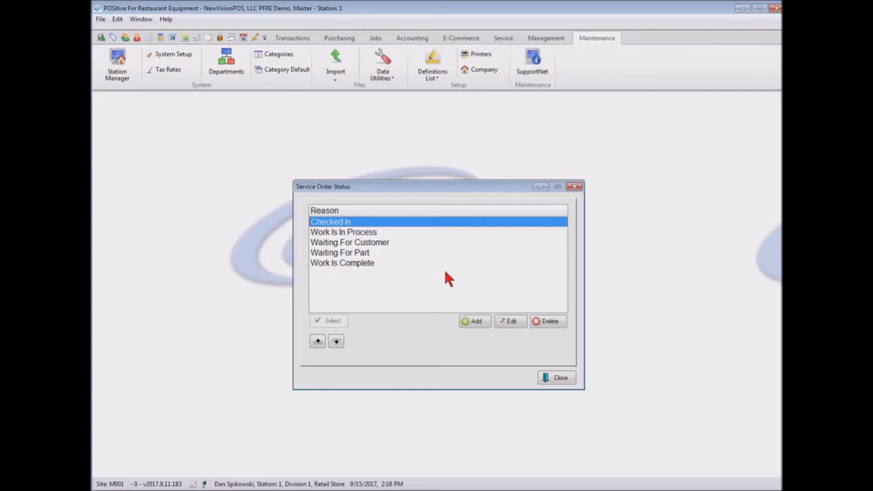
{"action": "left_click", "coordinate": [561, 377]}
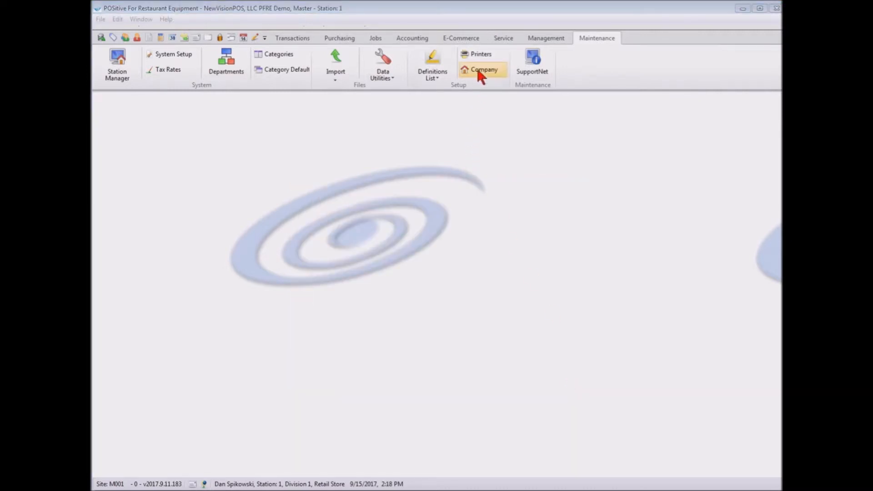
Open the Call-Log status settings, review the call outcome reasons, and close the list.
{"action": "left_click", "coordinate": [430, 68]}
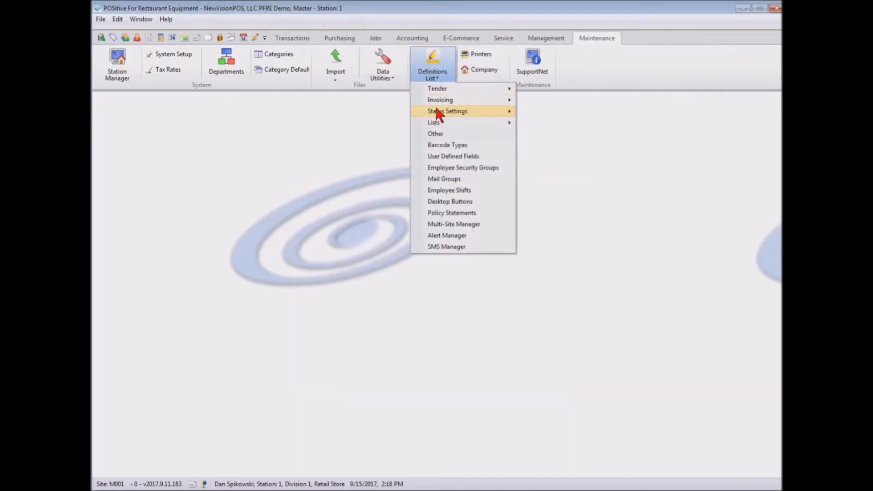
{"action": "mouse_move", "coordinate": [435, 111]}
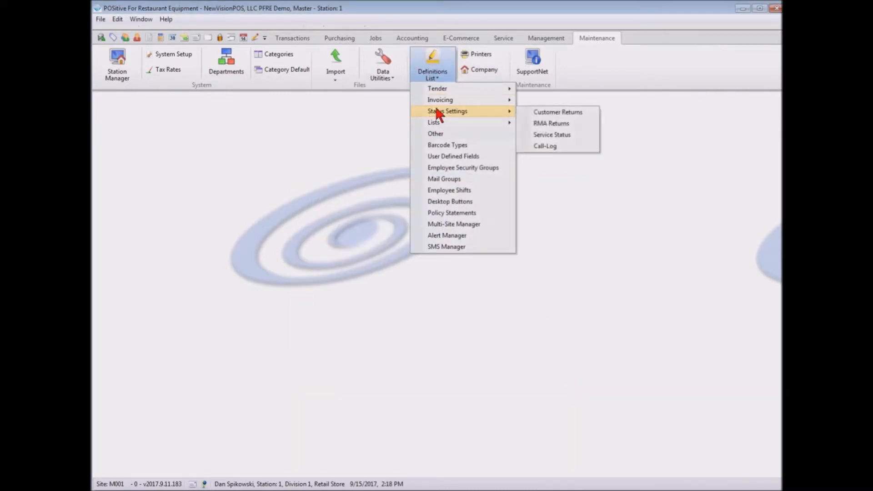
{"action": "left_click", "coordinate": [547, 145]}
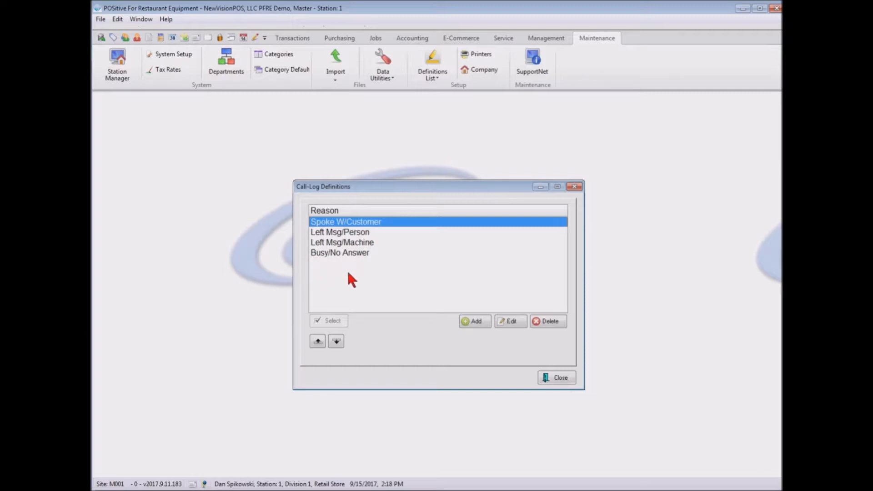
{"action": "left_click", "coordinate": [559, 377]}
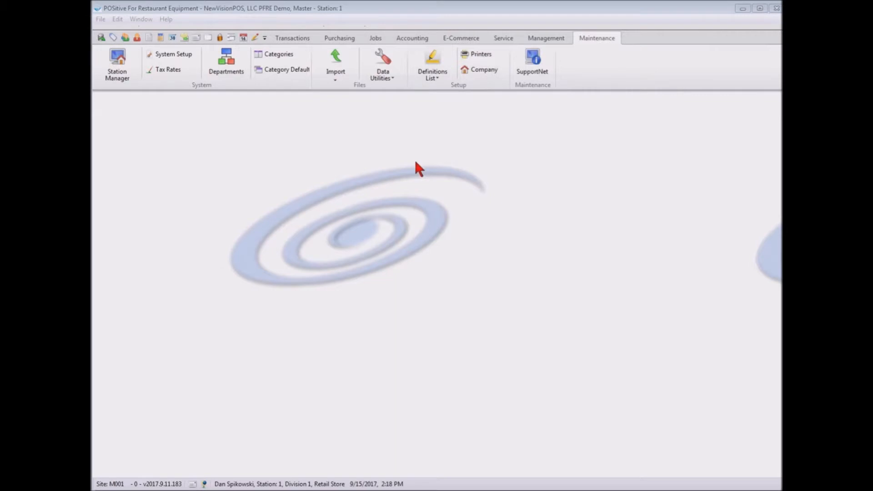
Open the Zip Code Table, view the Lakeland, FL entry's details without changing them, and close the table.
{"action": "left_click", "coordinate": [432, 59]}
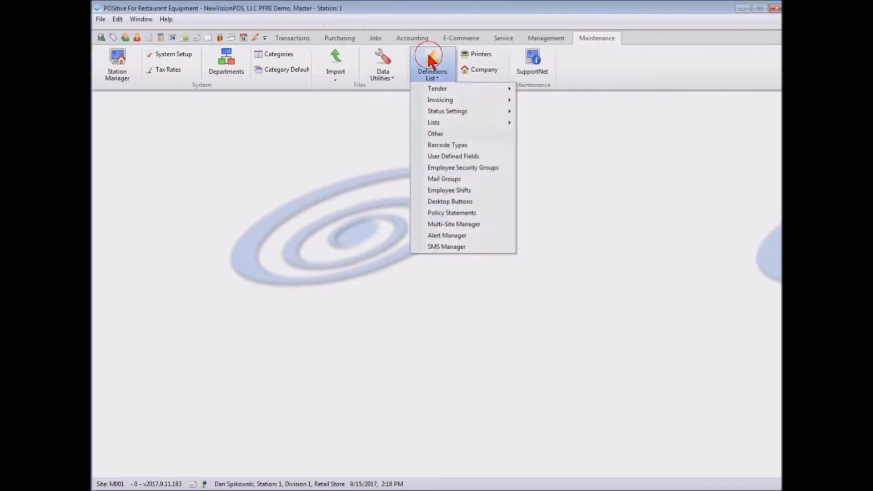
{"action": "mouse_move", "coordinate": [432, 122]}
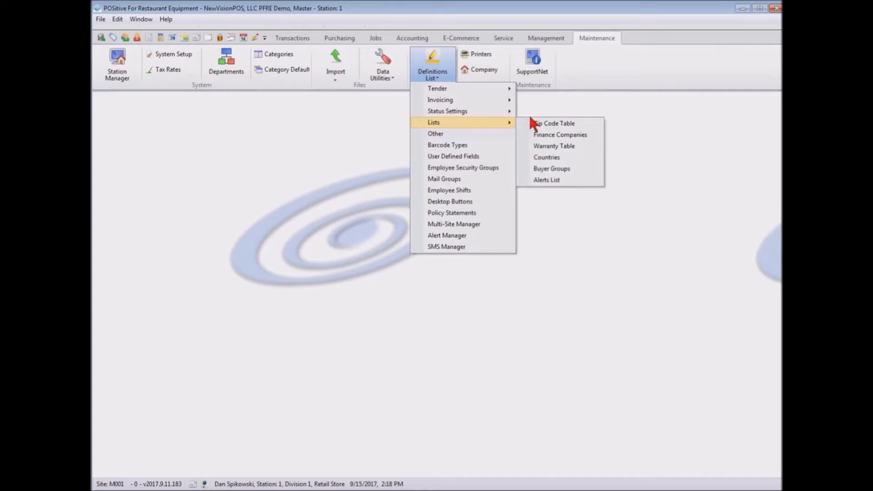
{"action": "left_click", "coordinate": [570, 122]}
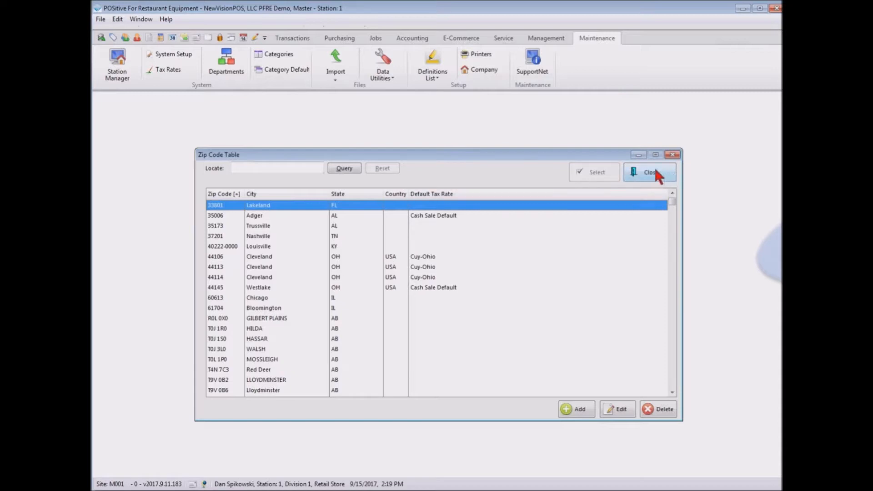
{"action": "left_click", "coordinate": [621, 410]}
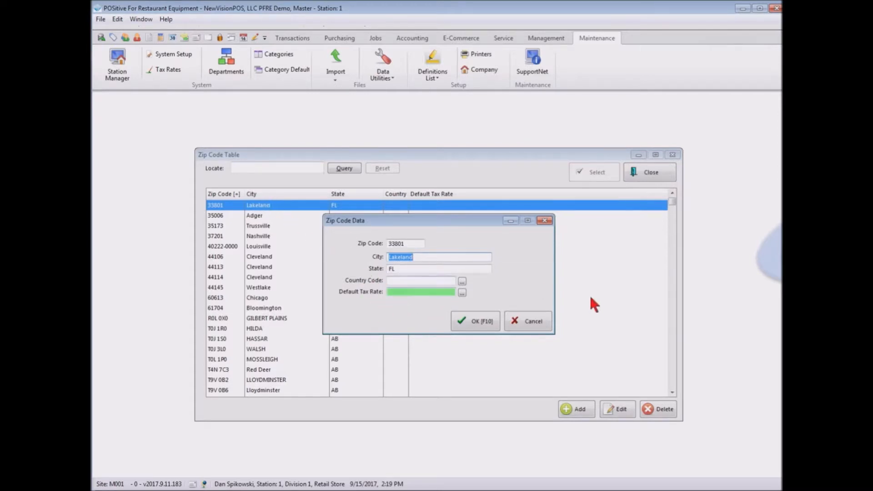
{"action": "left_click", "coordinate": [532, 322]}
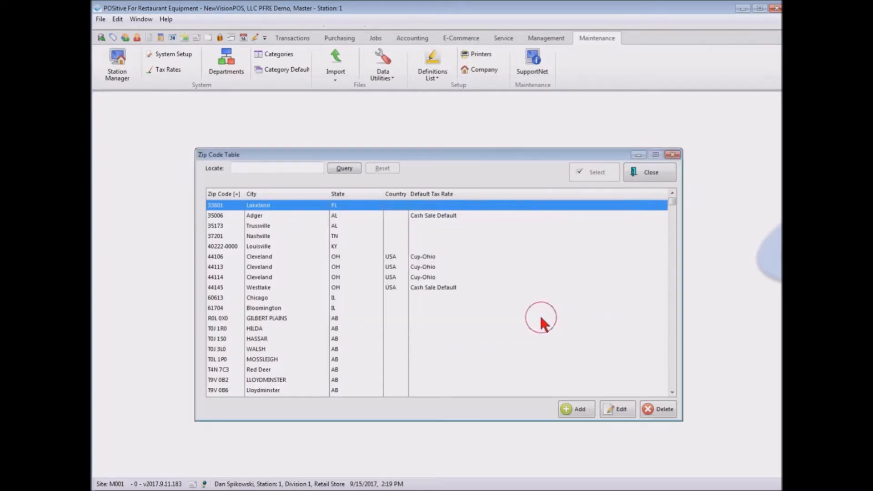
{"action": "left_click", "coordinate": [655, 175]}
Open the Finance Companies list, review the blank detail form for a new company, and leave the form without adding one.
{"action": "left_click", "coordinate": [433, 66]}
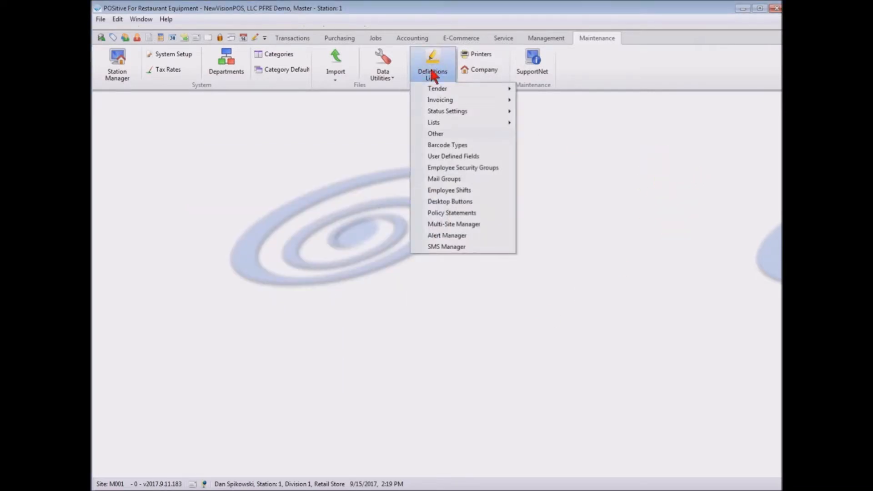
{"action": "mouse_move", "coordinate": [431, 121]}
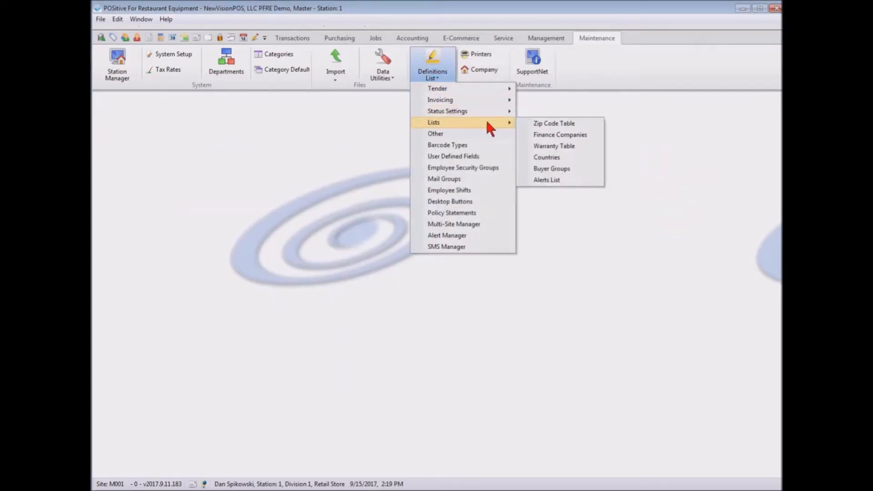
{"action": "left_click", "coordinate": [582, 135]}
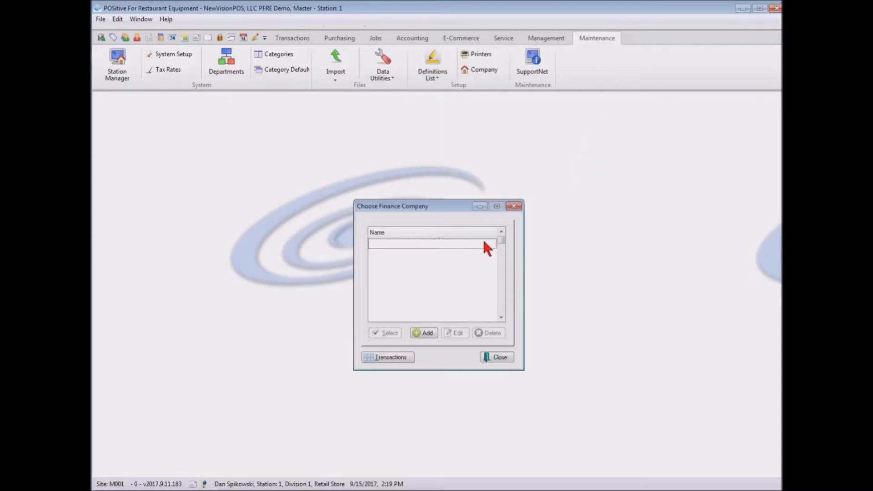
{"action": "left_click", "coordinate": [424, 332]}
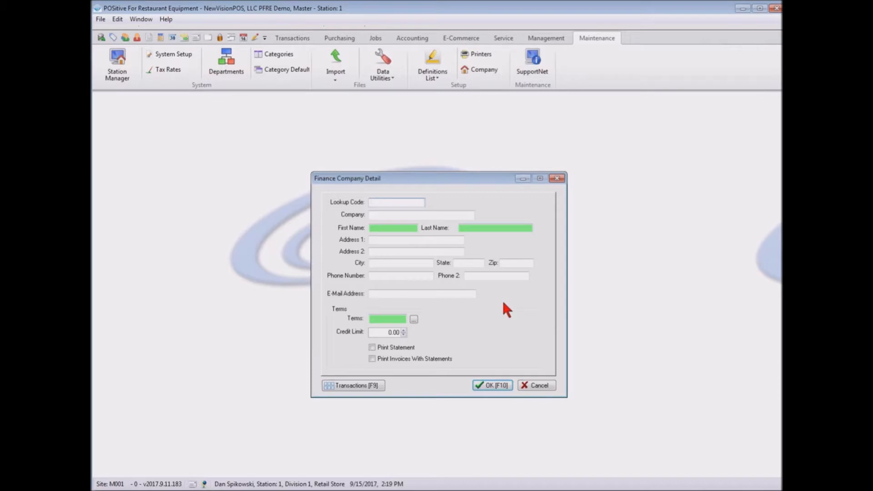
{"action": "left_click", "coordinate": [503, 386]}
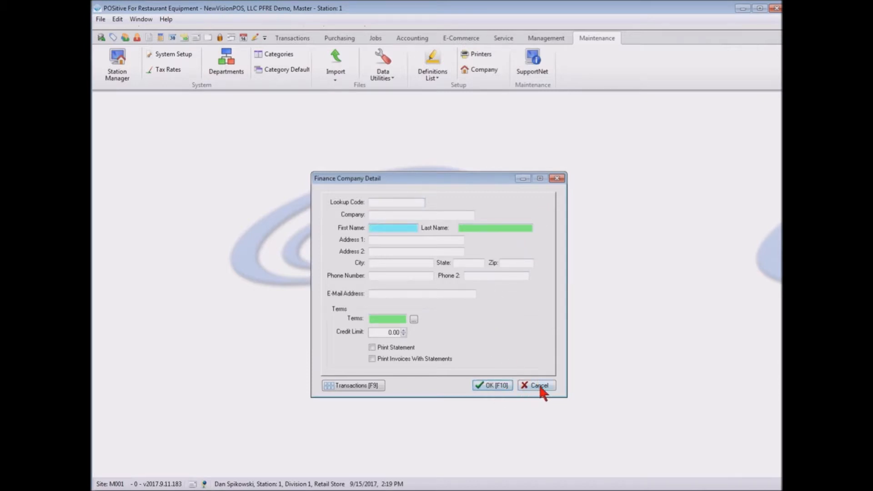
{"action": "left_click", "coordinate": [557, 179]}
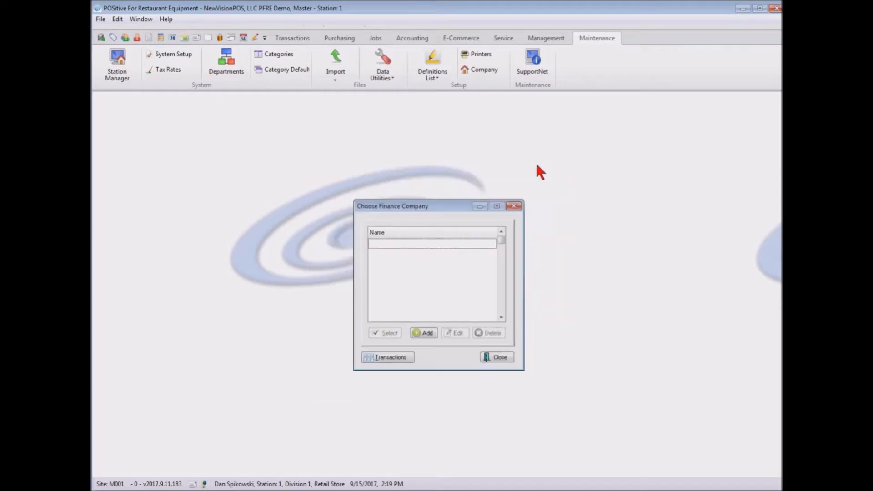
Leave the finance company list, open the Warranty Table, add a blank warranty record, and close the list.
{"action": "left_click", "coordinate": [499, 359]}
{"action": "left_click", "coordinate": [436, 67]}
{"action": "mouse_move", "coordinate": [435, 122]}
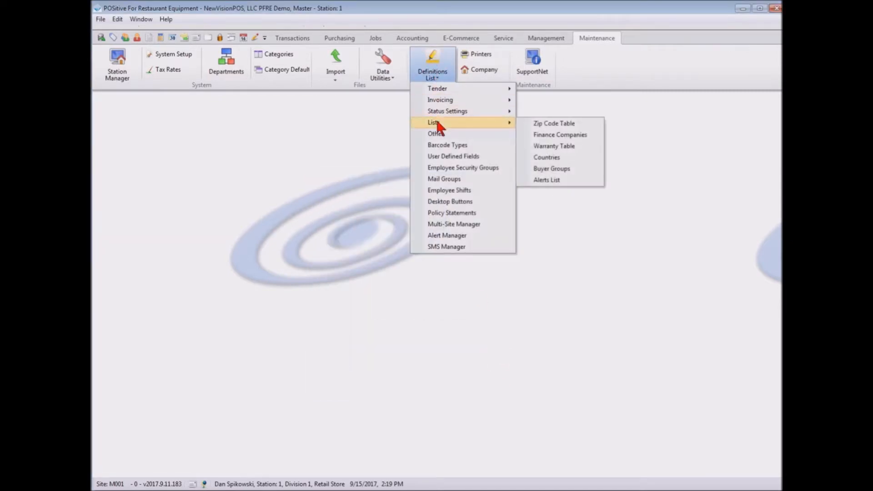
{"action": "left_click", "coordinate": [572, 150]}
{"action": "left_click", "coordinate": [430, 336]}
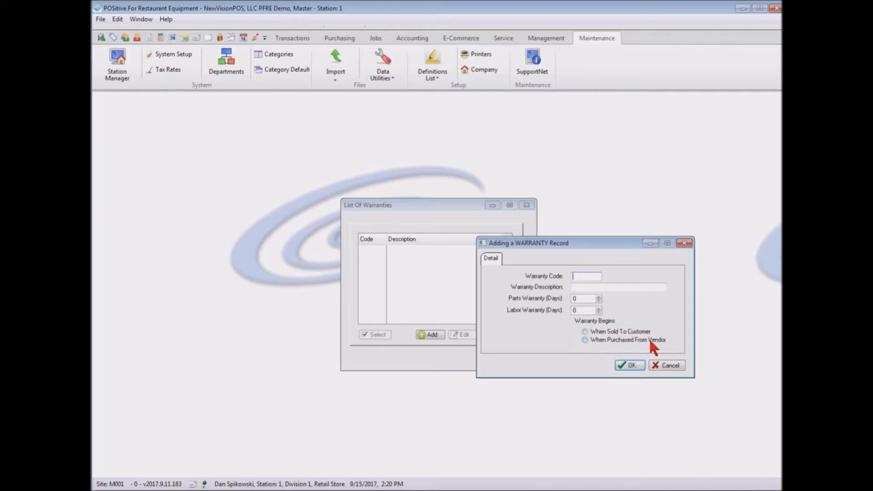
{"action": "left_click", "coordinate": [632, 365]}
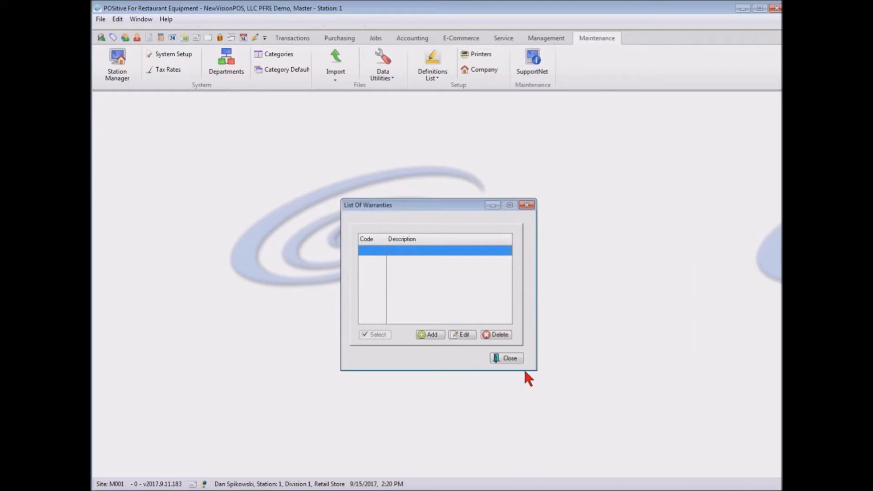
{"action": "left_click", "coordinate": [512, 359]}
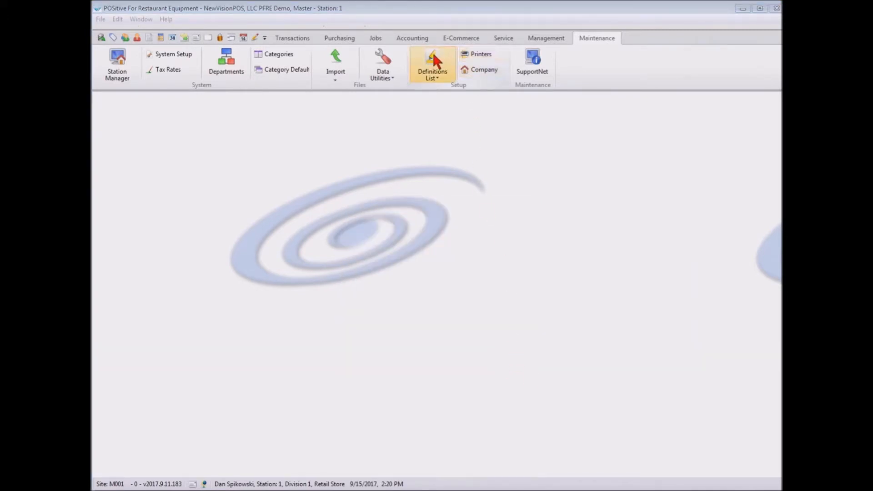
Open the Alerts List, review the blank alert form's message and timing options, cancel it, and close the list.
{"action": "left_click", "coordinate": [430, 72]}
{"action": "mouse_move", "coordinate": [437, 119]}
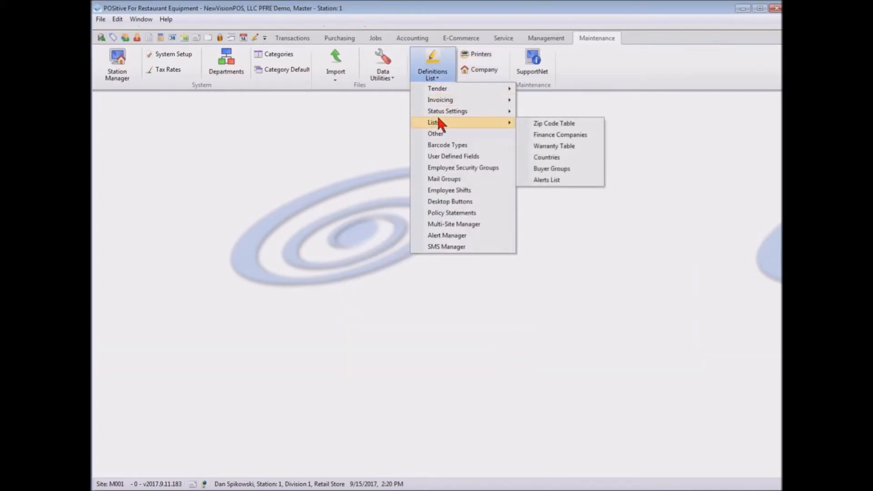
{"action": "left_click", "coordinate": [555, 180]}
{"action": "left_click", "coordinate": [431, 372]}
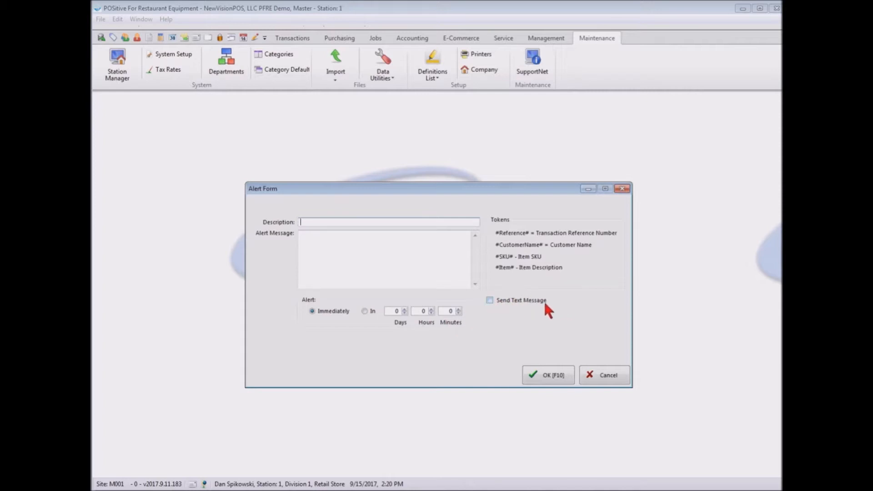
{"action": "left_click", "coordinate": [603, 374]}
{"action": "left_click", "coordinate": [439, 314]}
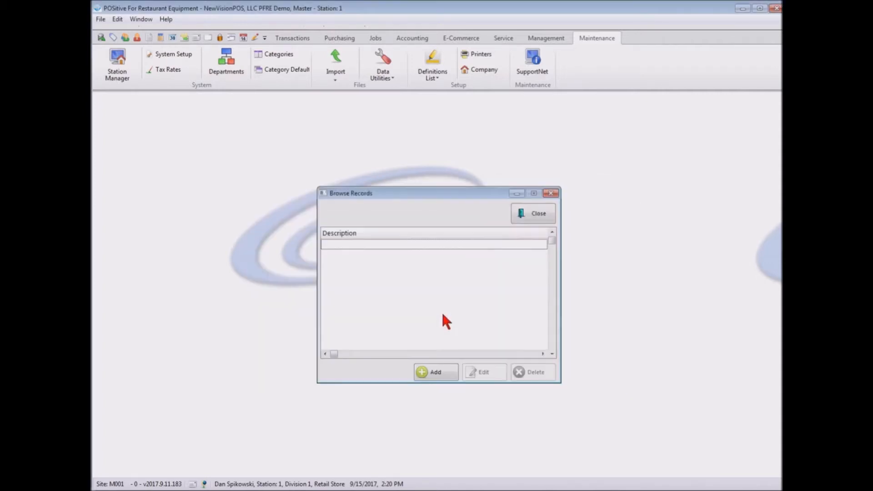
{"action": "left_click", "coordinate": [539, 210]}
Open the Barcode Types settings, review the SKU, serial number and tracking number types, and close the window.
{"action": "left_click", "coordinate": [432, 68]}
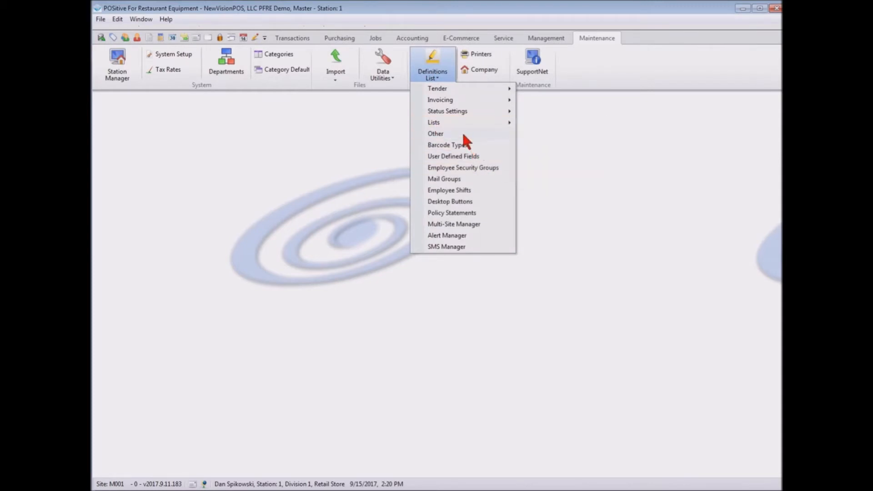
{"action": "left_click", "coordinate": [444, 144]}
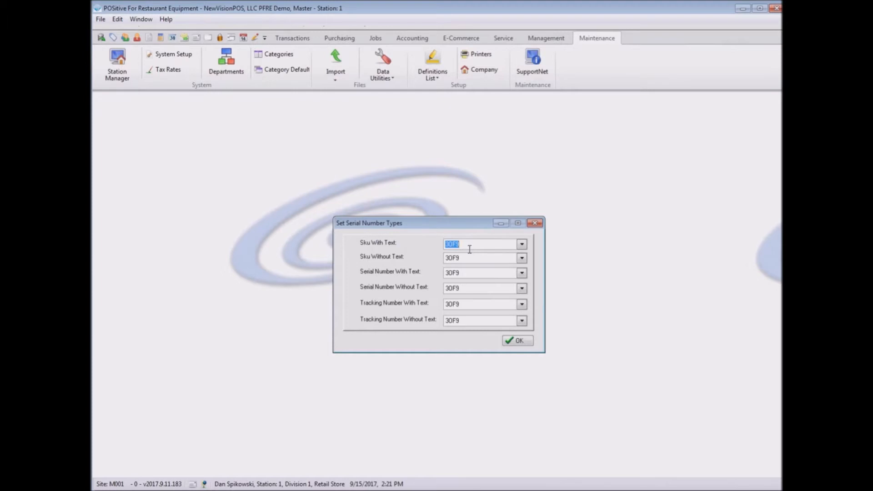
{"action": "left_click", "coordinate": [516, 341]}
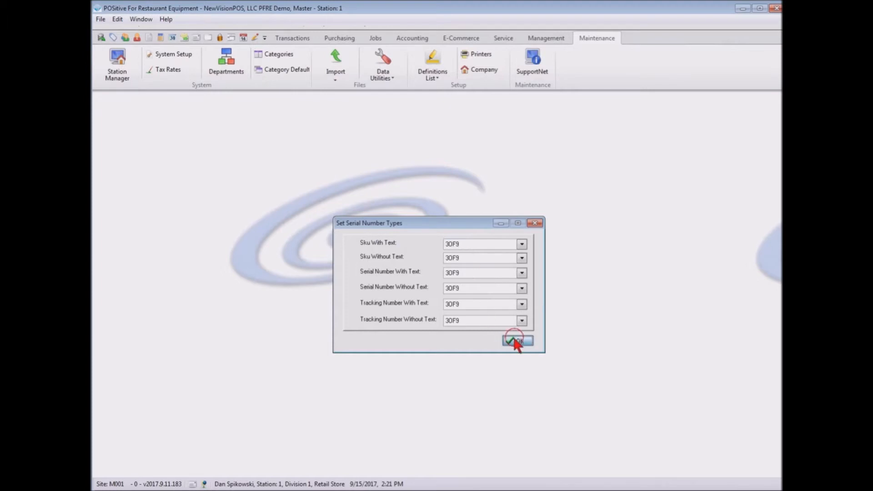
Open the User Defined Fields setup, review the fields assigned to the 3M Purification inventory department, and close the setup.
{"action": "left_click", "coordinate": [432, 61]}
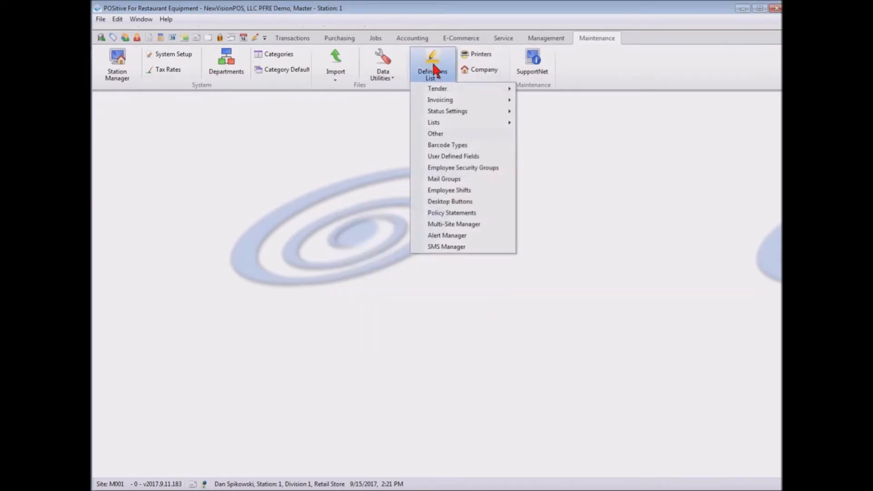
{"action": "left_click", "coordinate": [453, 157]}
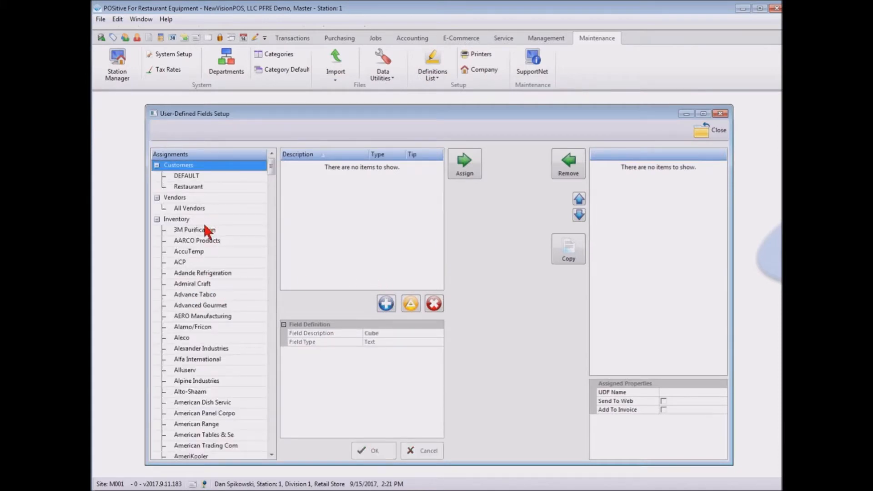
{"action": "left_click", "coordinate": [190, 230]}
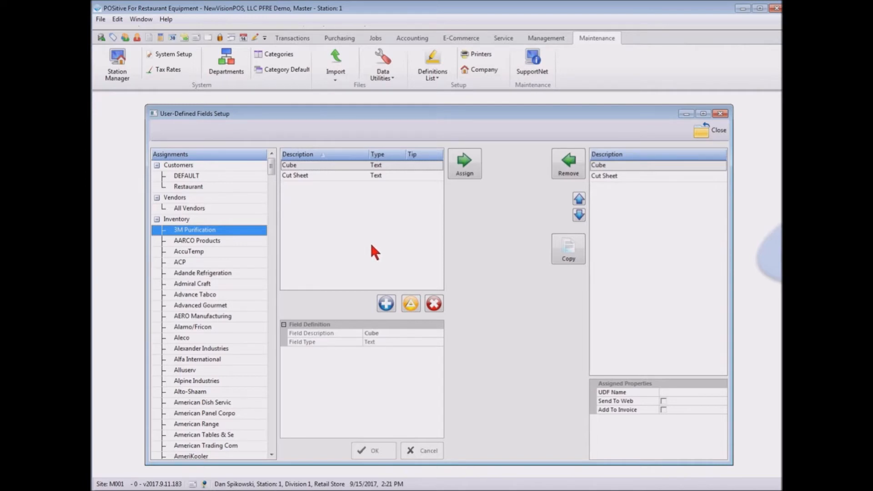
{"action": "left_click", "coordinate": [707, 131]}
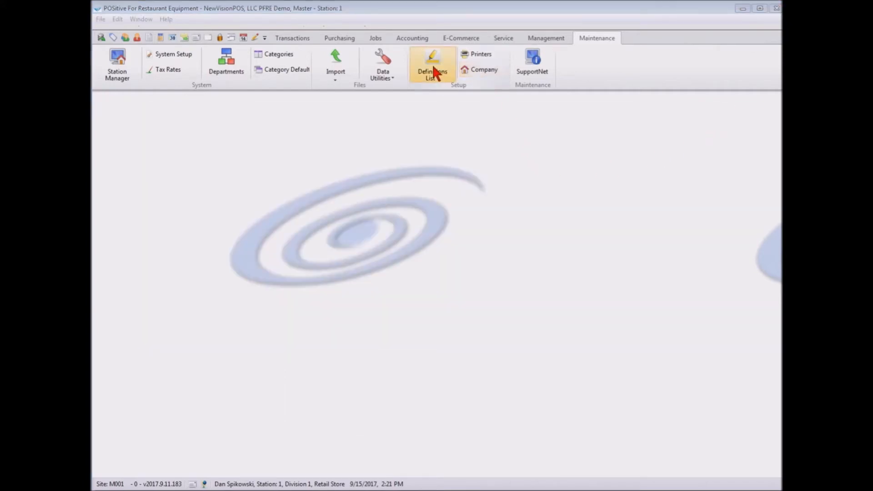
Open the Employee Security Groups, review the Cashier group's Inventory, Customers and Purchasing permissions, and close the settings.
{"action": "left_click", "coordinate": [432, 63]}
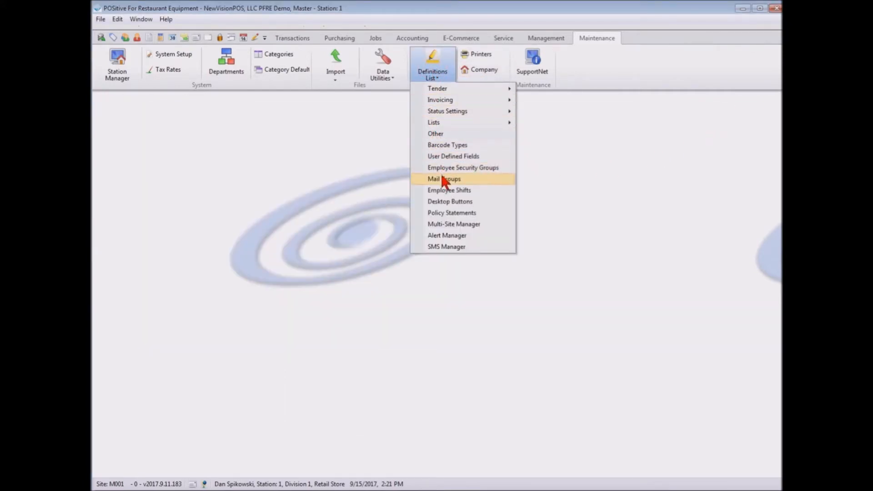
{"action": "left_click", "coordinate": [444, 168]}
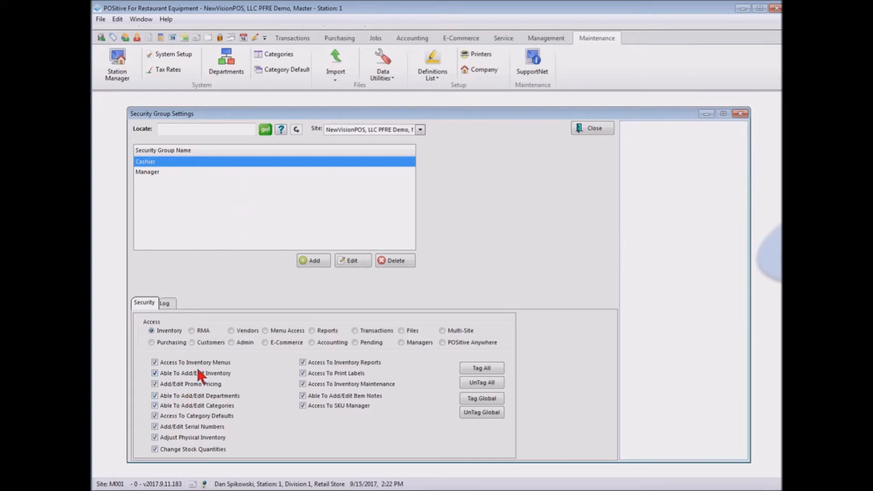
{"action": "left_click", "coordinate": [207, 345]}
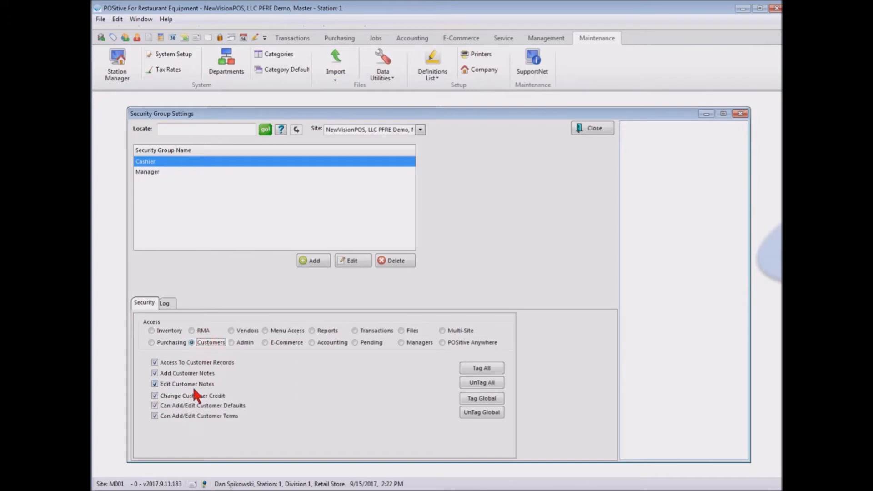
{"action": "left_click", "coordinate": [165, 345]}
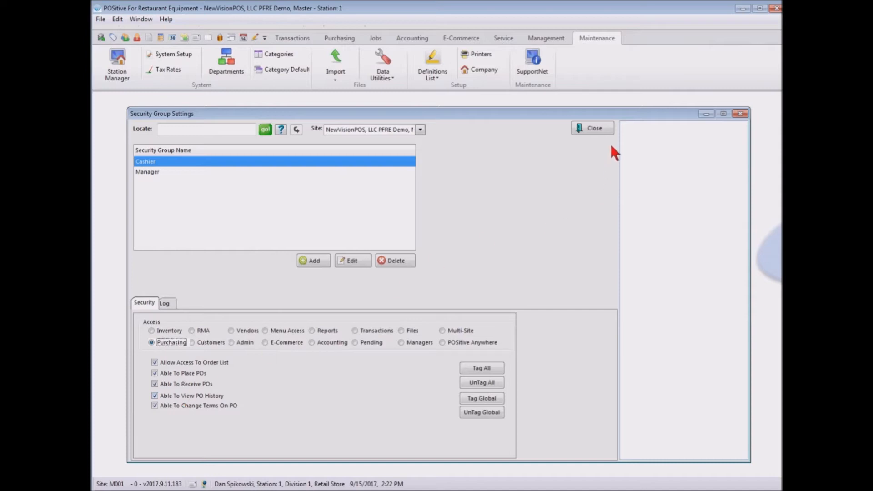
{"action": "left_click", "coordinate": [598, 127]}
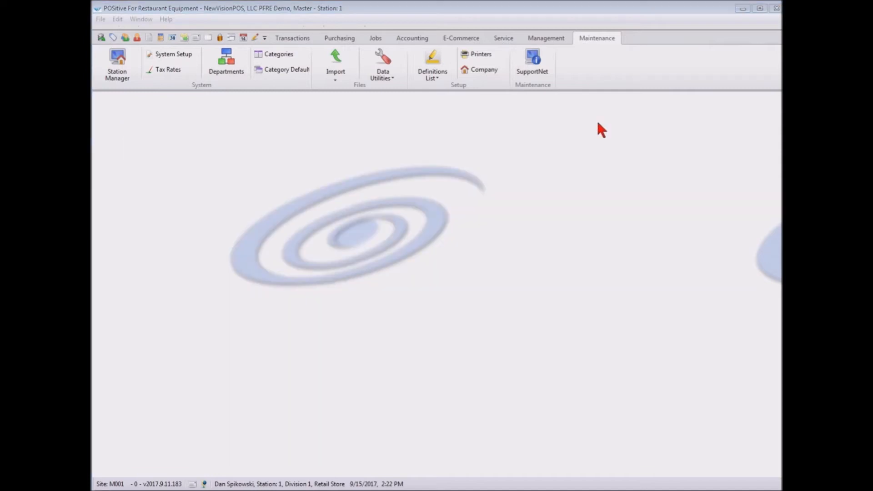
Open the Desktop Buttons setup, review the button properties and position fields, and close the window.
{"action": "left_click", "coordinate": [431, 66]}
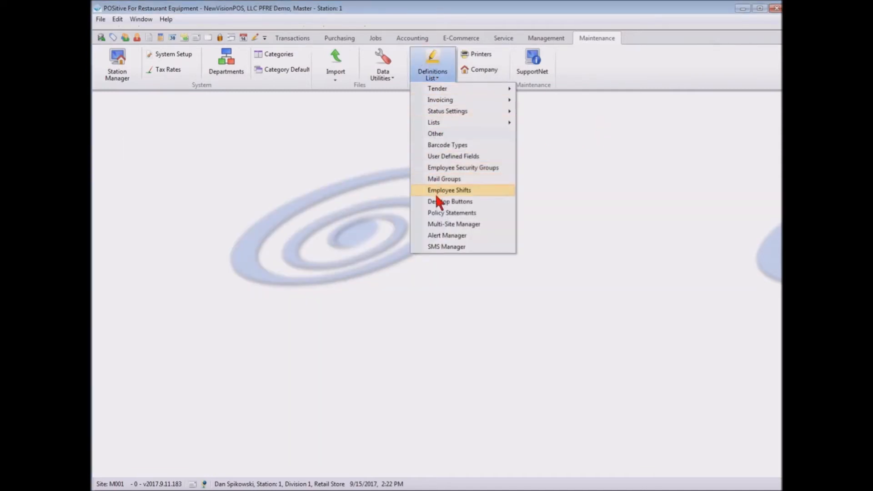
{"action": "left_click", "coordinate": [439, 203]}
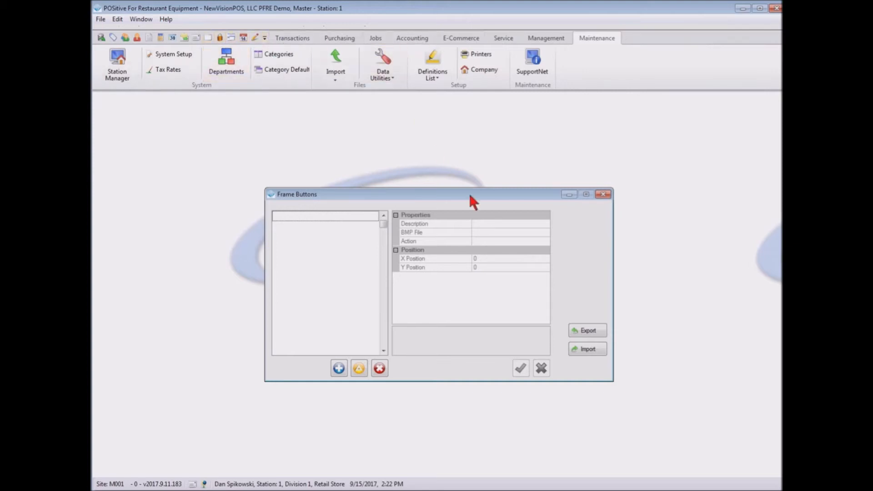
{"action": "left_click", "coordinate": [601, 196]}
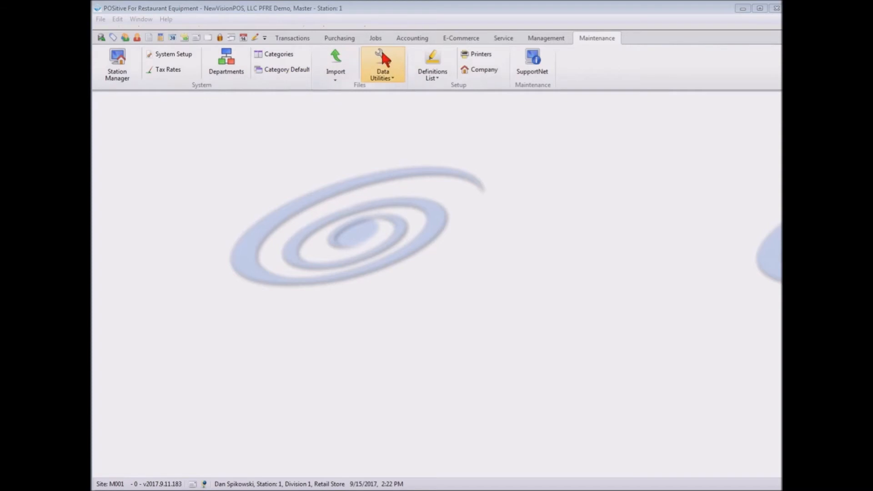
Open the Policy Statements, review the Order, Service, Quote, Contract Pricing and Internet Order statements, and close the window.
{"action": "left_click", "coordinate": [419, 53]}
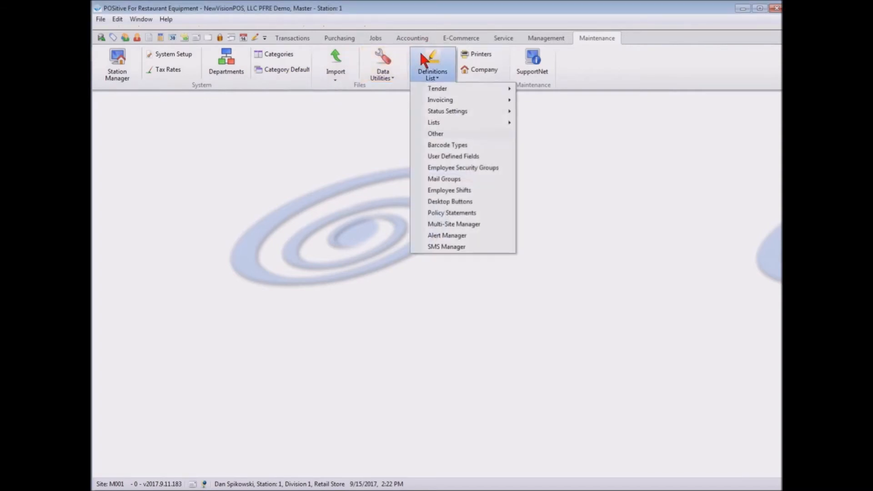
{"action": "left_click", "coordinate": [475, 213]}
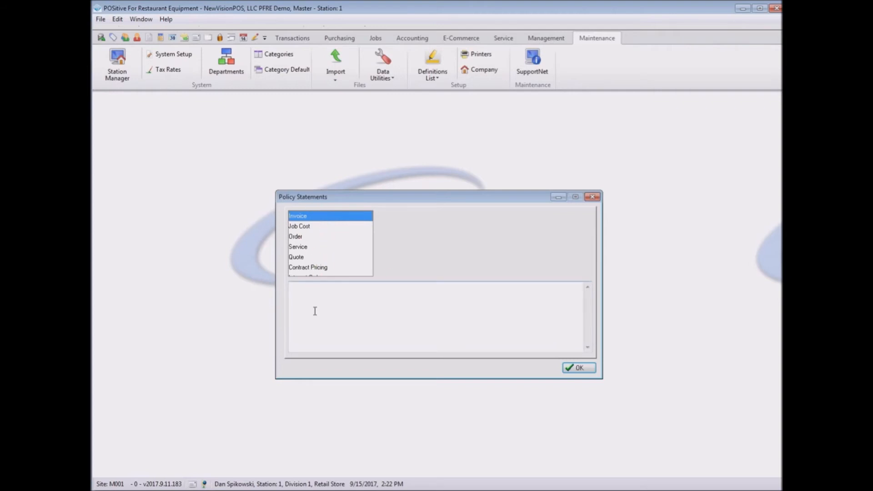
{"action": "left_click", "coordinate": [294, 237]}
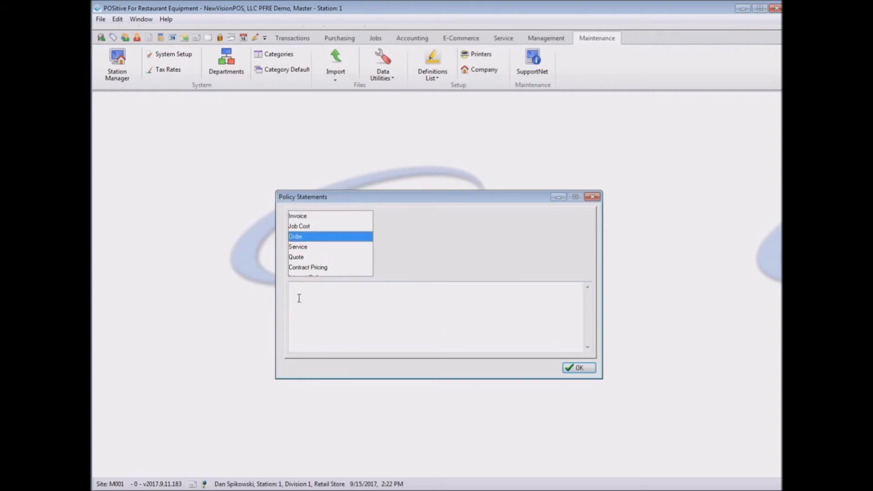
{"action": "left_click", "coordinate": [295, 247]}
{"action": "left_click", "coordinate": [303, 257]}
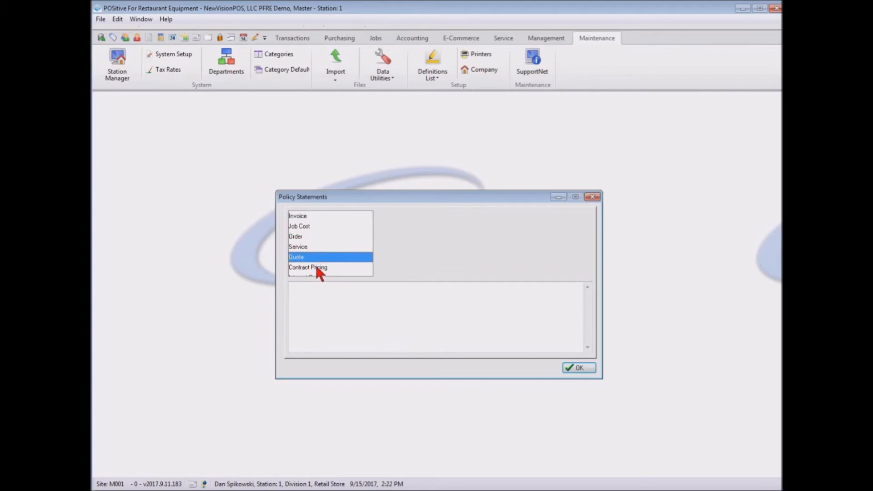
{"action": "left_click", "coordinate": [316, 268]}
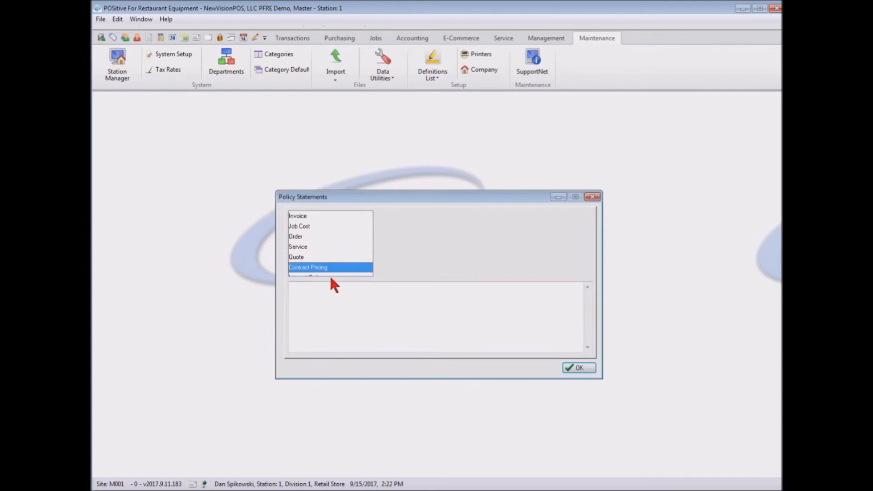
{"action": "left_click", "coordinate": [335, 274]}
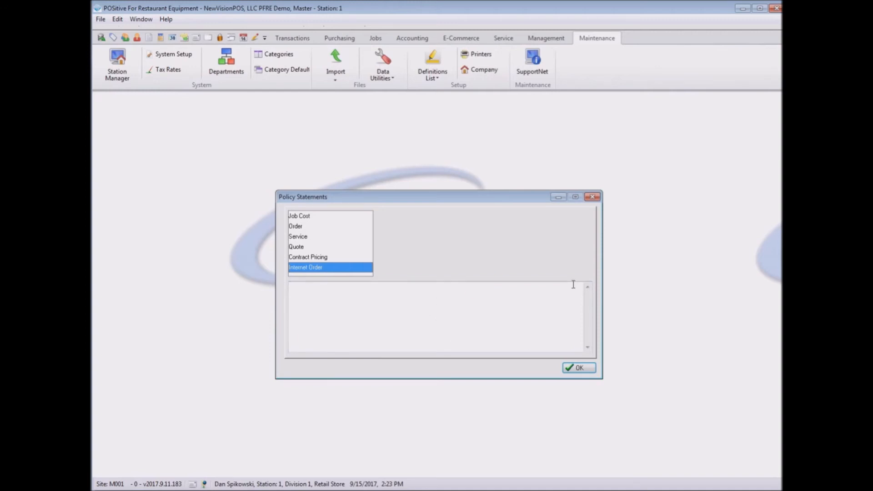
{"action": "left_click", "coordinate": [580, 368]}
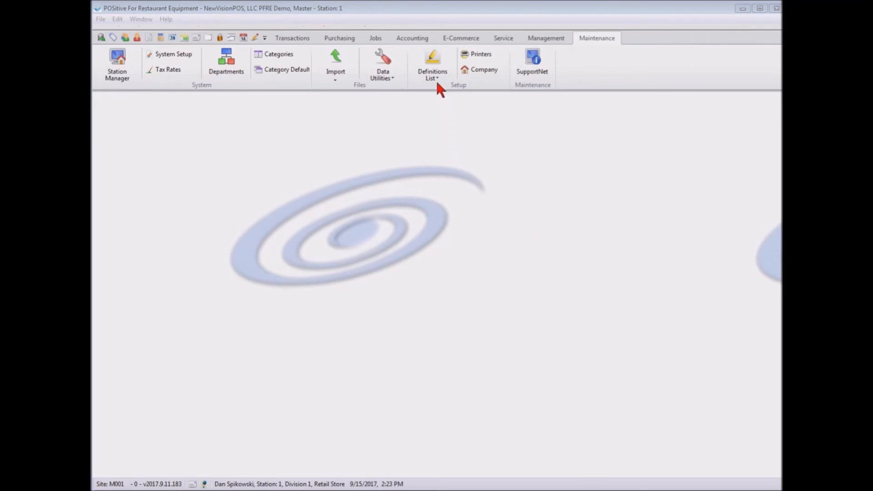
Open the Multi-Site Manager, review the master and remote sites with their inventory and sales settings, and close it.
{"action": "left_click", "coordinate": [432, 66]}
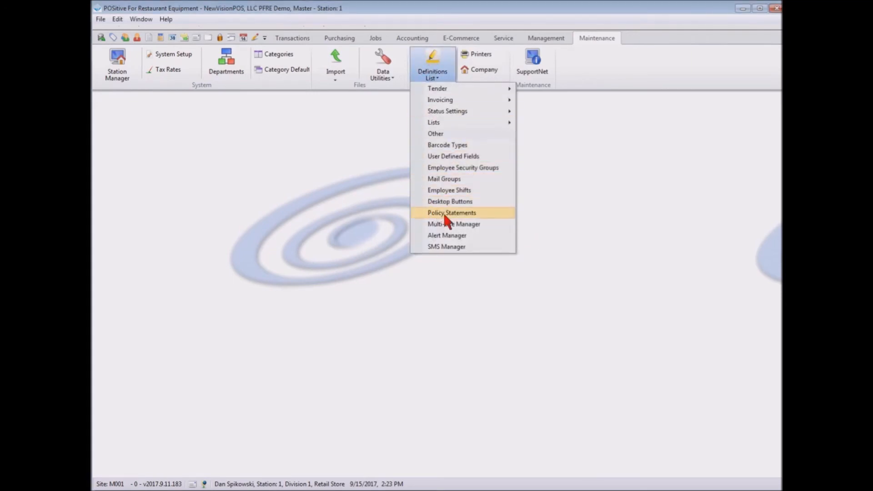
{"action": "left_click", "coordinate": [448, 222]}
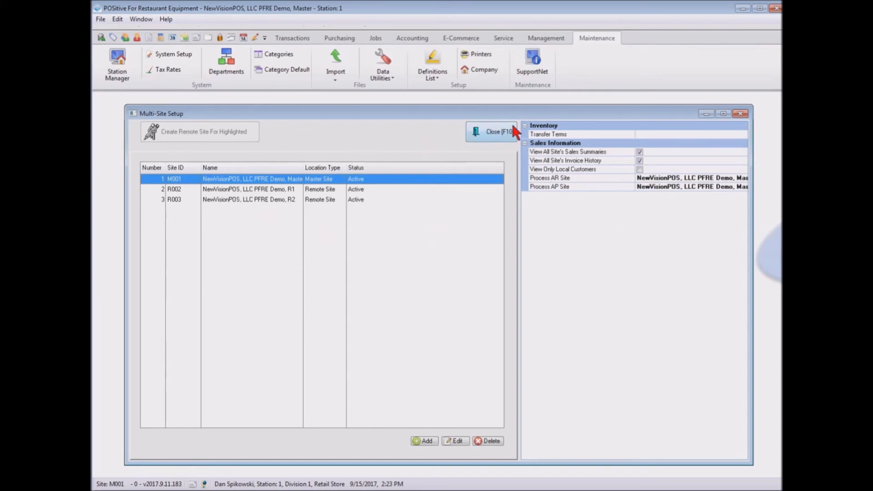
{"action": "left_click", "coordinate": [502, 131]}
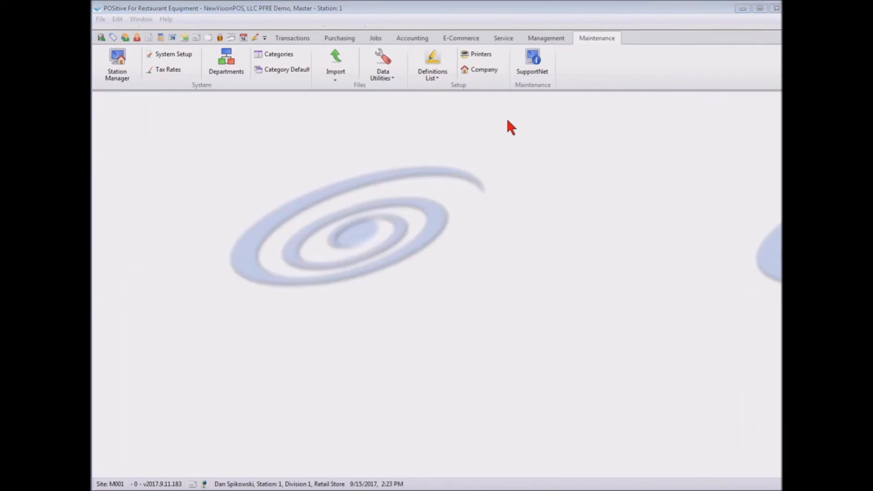
Open the Alert Manager, review the workflow statuses and a new status form, discard the form unsaved, and close the window.
{"action": "left_click", "coordinate": [432, 63]}
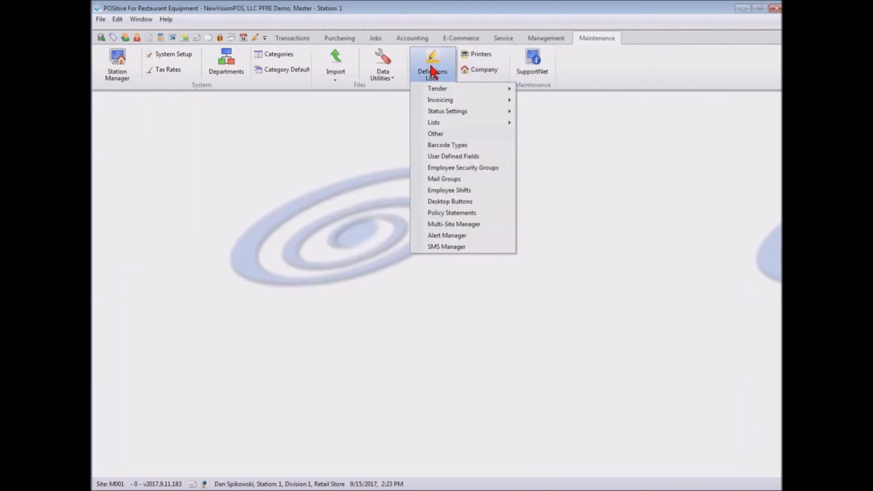
{"action": "left_click", "coordinate": [449, 234]}
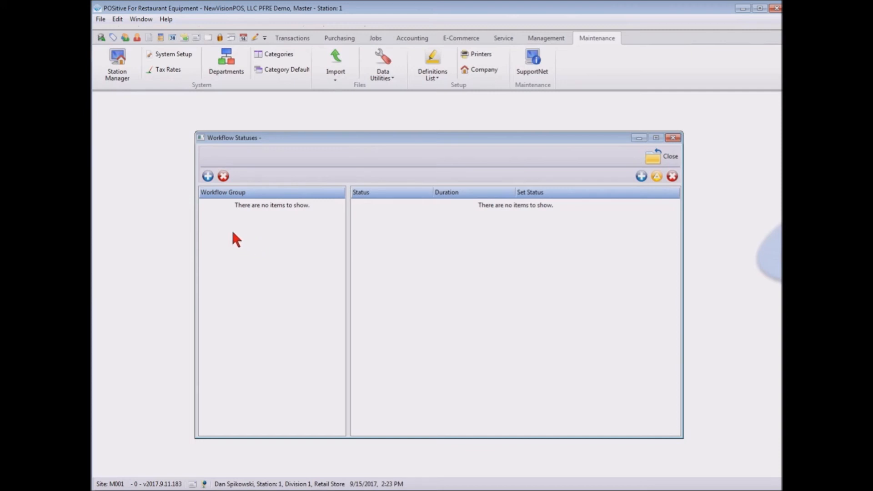
{"action": "left_click", "coordinate": [641, 177]}
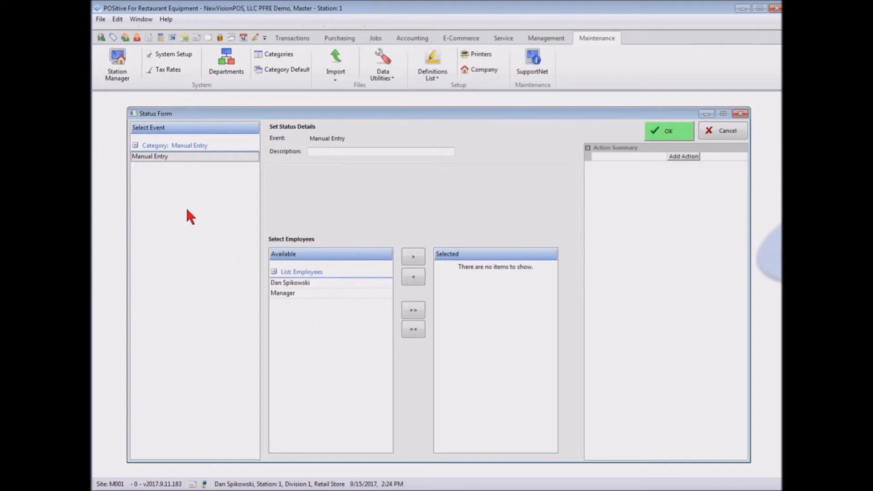
{"action": "left_click", "coordinate": [729, 129]}
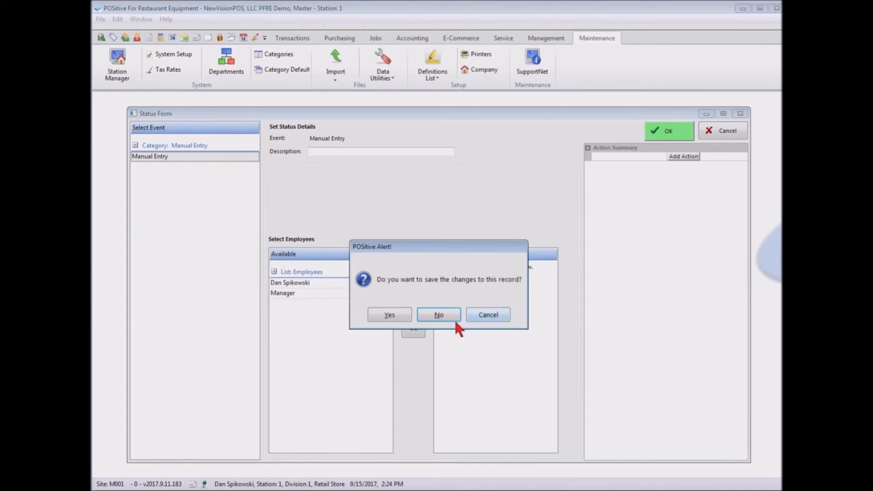
{"action": "left_click", "coordinate": [427, 316]}
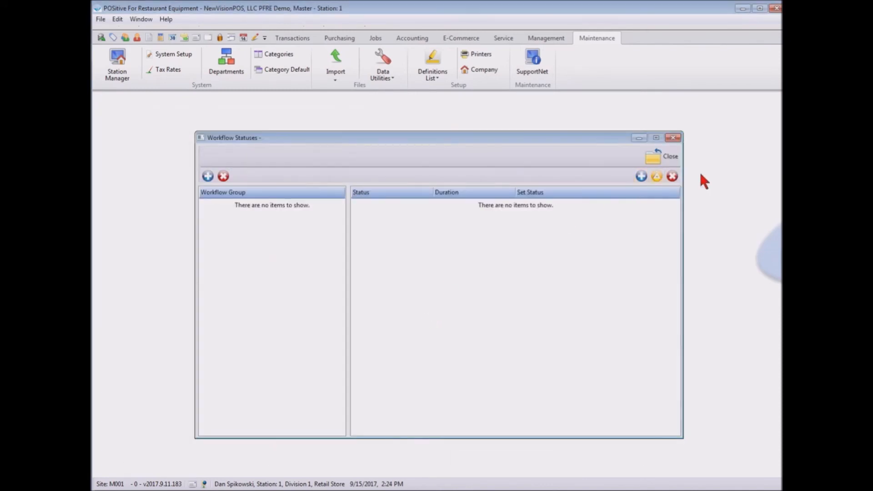
{"action": "left_click", "coordinate": [673, 138]}
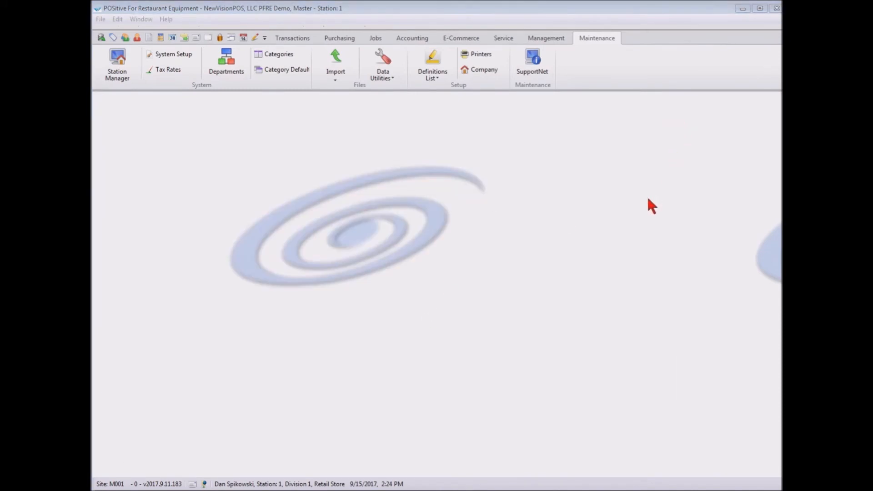
Open the SMS Manager, review a new keyword response form with its response tokens, discard it unsaved, and close the manager.
{"action": "left_click", "coordinate": [432, 68]}
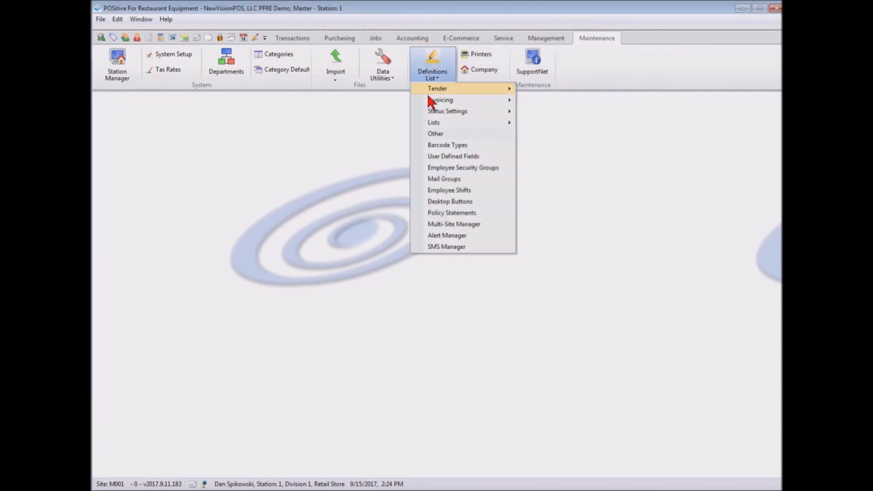
{"action": "left_click", "coordinate": [455, 248]}
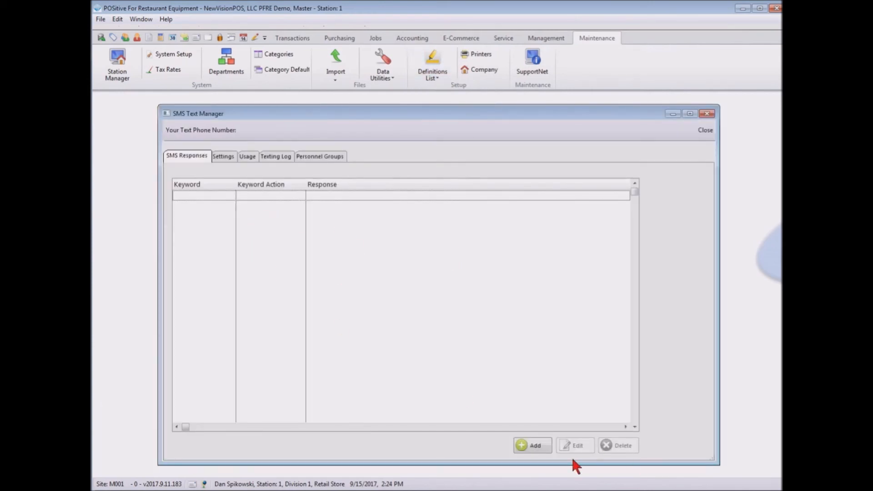
{"action": "left_click", "coordinate": [534, 445]}
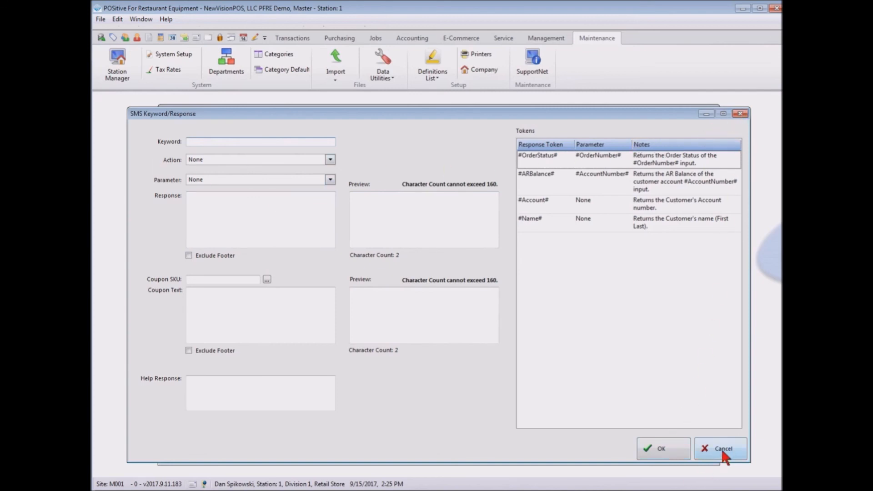
{"action": "left_click", "coordinate": [740, 113]}
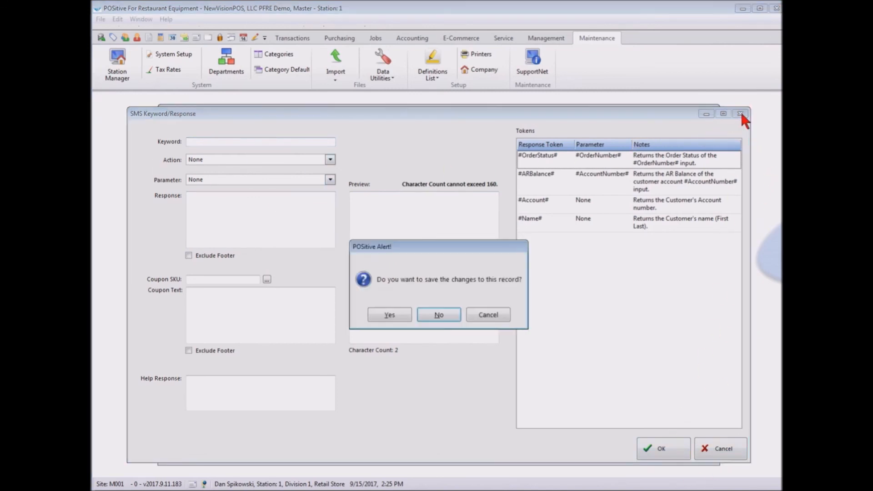
{"action": "left_click", "coordinate": [439, 317]}
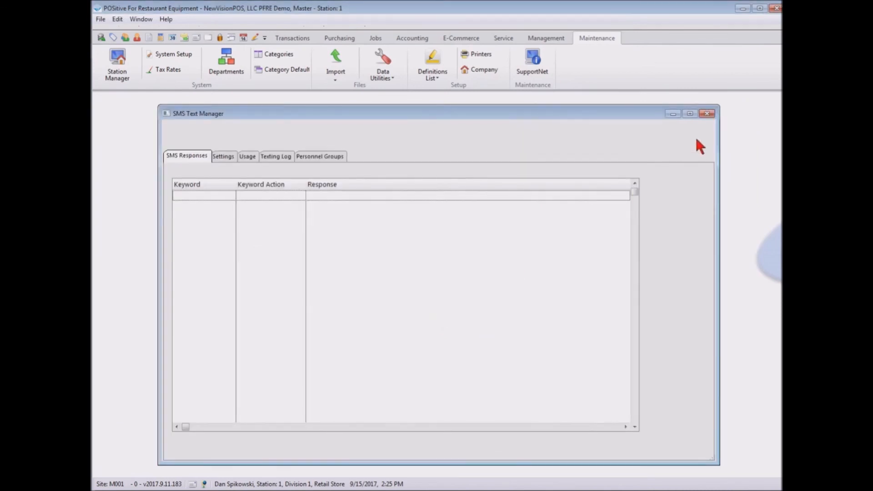
{"action": "left_click", "coordinate": [709, 113]}
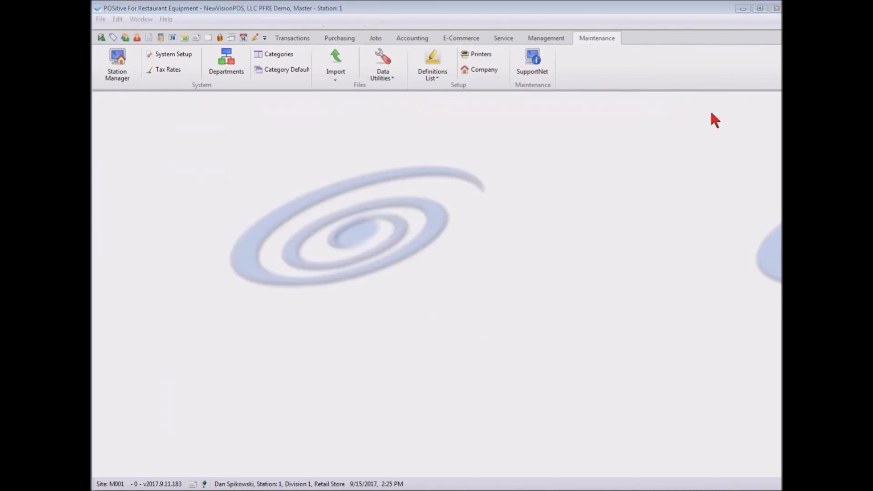
{"action": "left_click", "coordinate": [429, 67]}
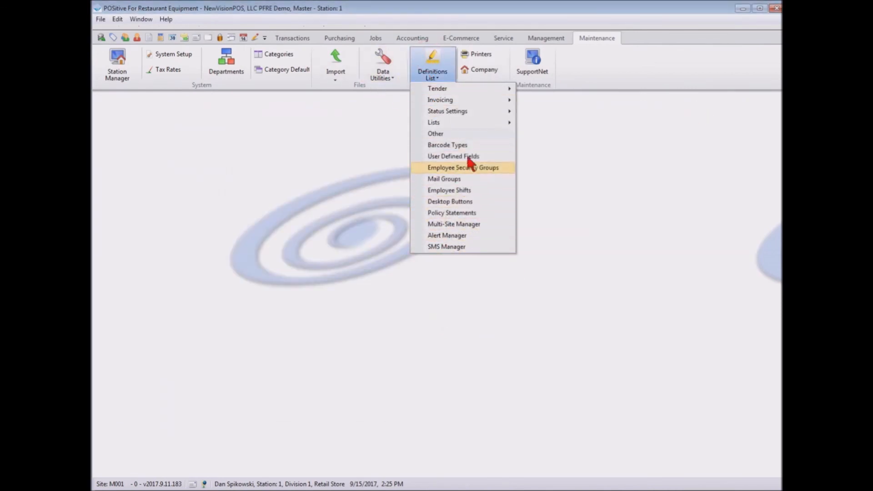